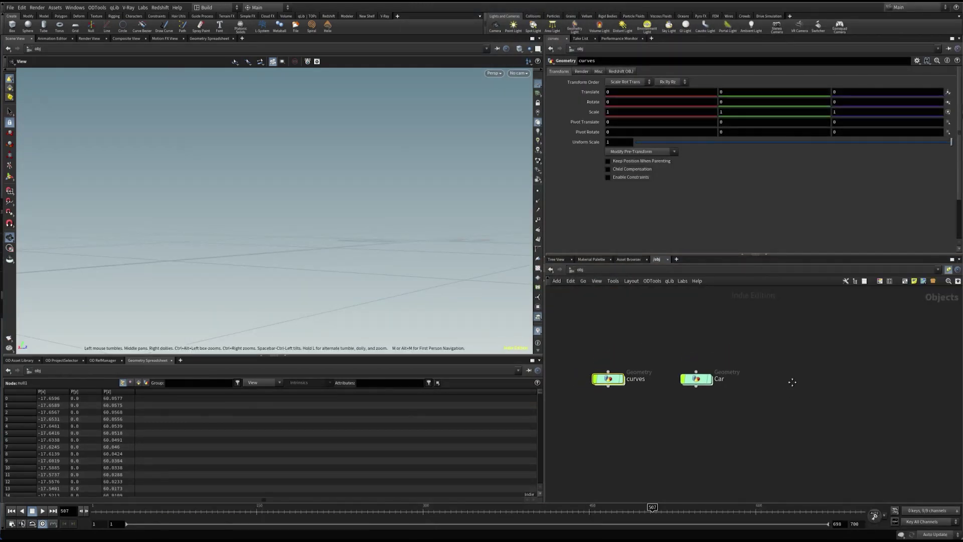
- Add a CarAutoRig digital asset to the object network beside the Car object
key(Tab)
text(au)
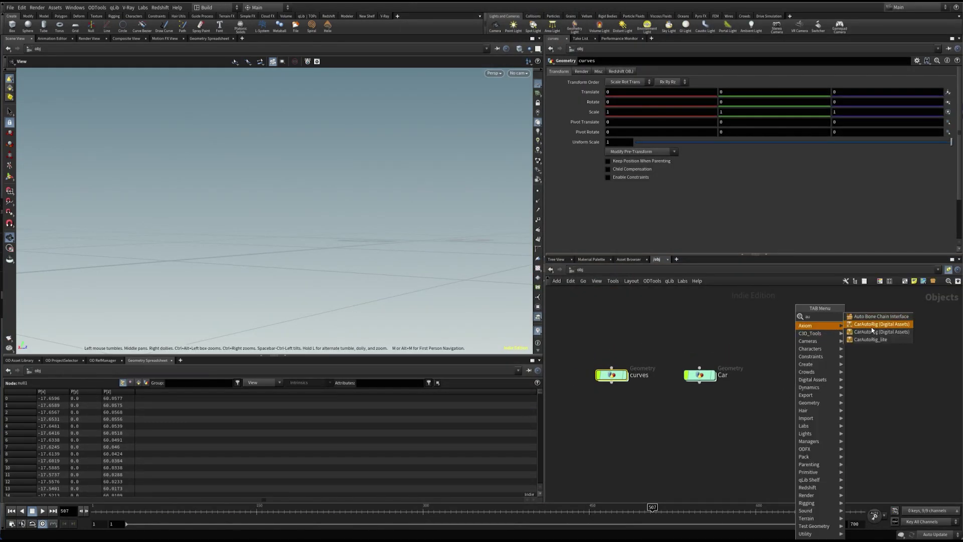
click(873, 329)
click(778, 382)
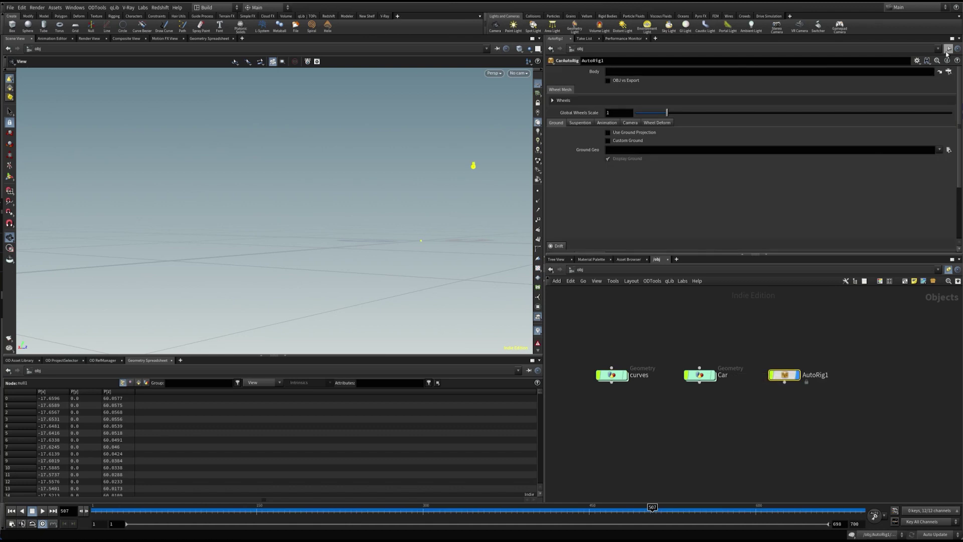
- Inspect the separate body and wheel outputs and the merged vehicle inside the Car network
double_click(701, 377)
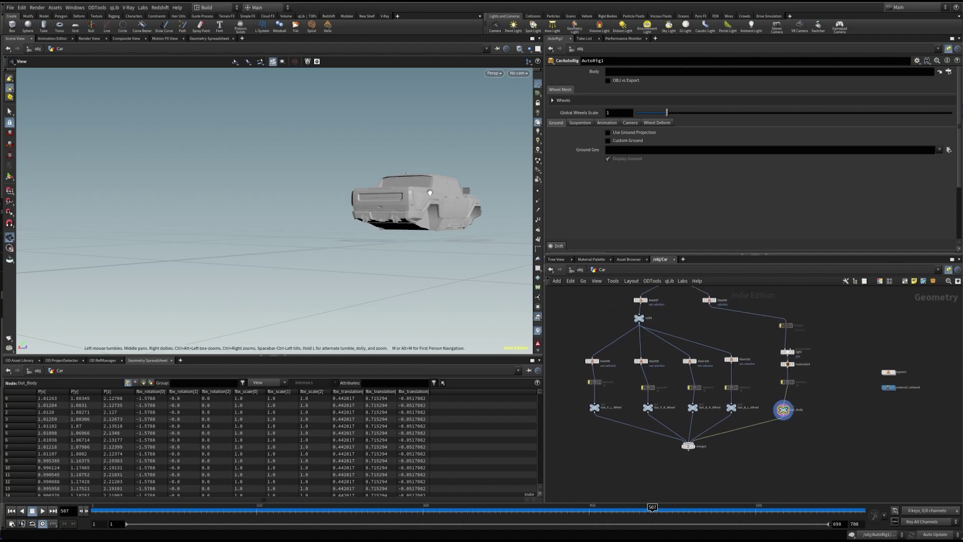
drag(430, 192, 211, 204)
key(g)
drag(264, 233, 359, 233)
scroll(732, 405, up, 3)
click(736, 403)
click(682, 400)
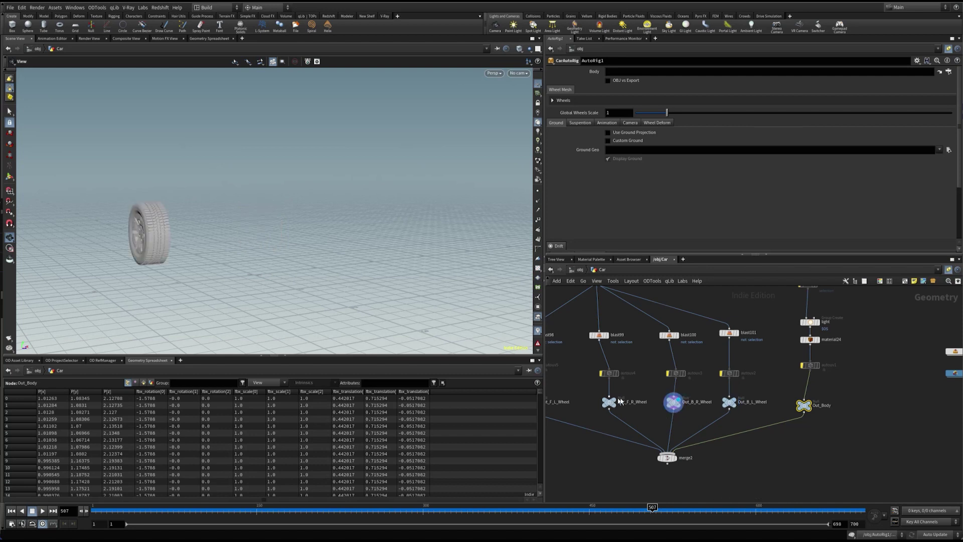
click(611, 401)
middle_drag(609, 416, 690, 412)
click(613, 397)
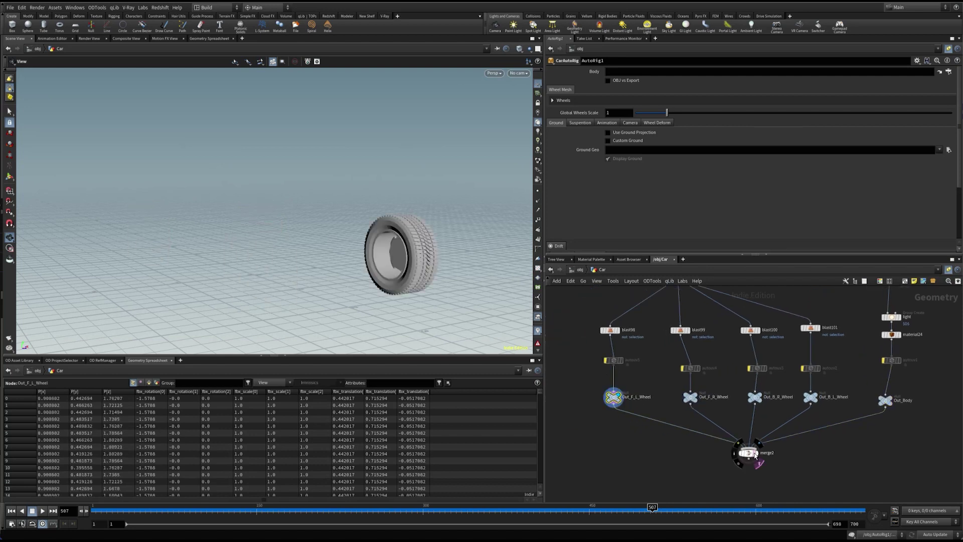
click(756, 454)
key(h)
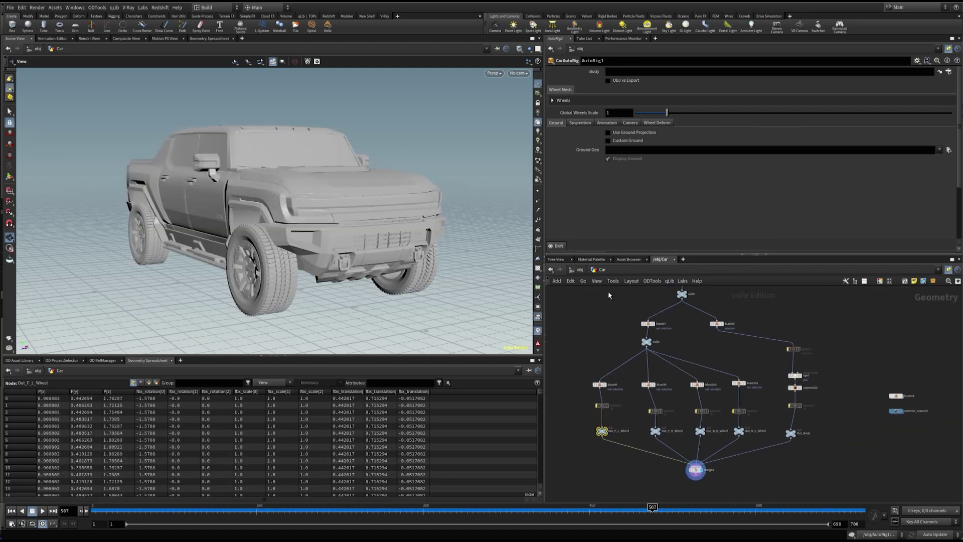
- Display the Out_Body null and assign it as the rig's Body geometry
scroll(794, 439, up, 2)
click(797, 432)
click(789, 432)
drag(640, 52, 624, 73)
- Assign Out_F_L_Wheel, Out_F_R_Wheel, Out_B_L_Wheel and Out_B_R_Wheel to the rig's matching front and back wheel inputs
click(553, 100)
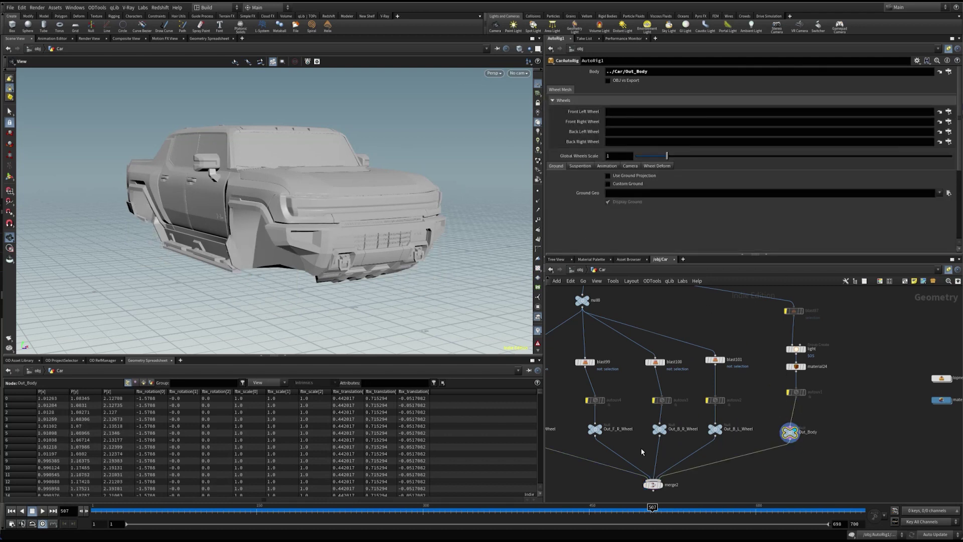
key(h)
drag(620, 114, 621, 122)
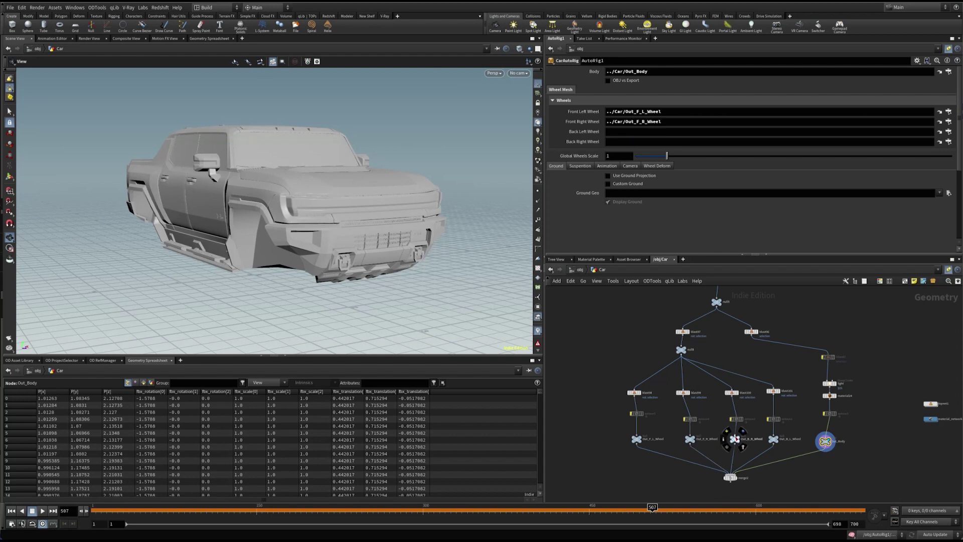
drag(736, 438, 622, 142)
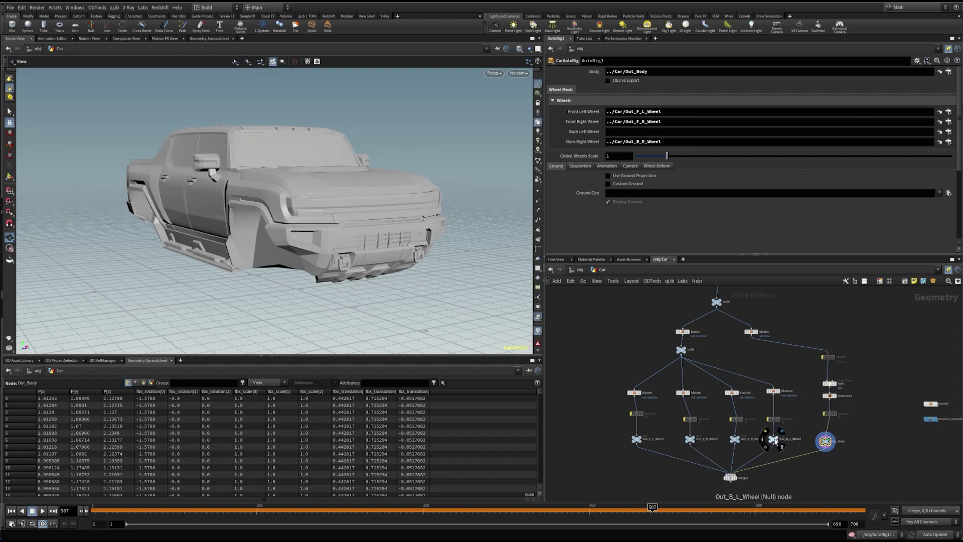
drag(775, 443, 781, 344)
drag(620, 136, 620, 133)
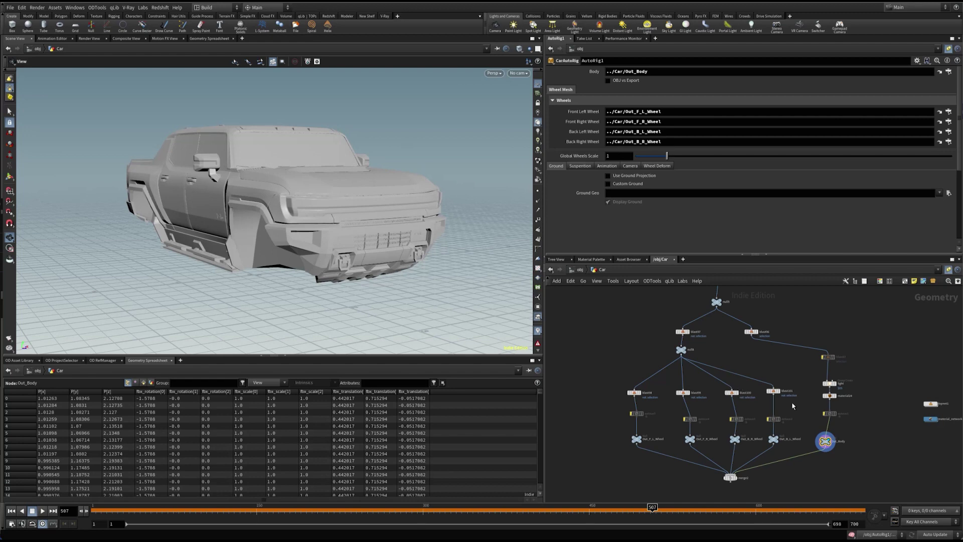
- Show the rig's animation settings and examine the path drawn by curve1 in the curves network
click(580, 269)
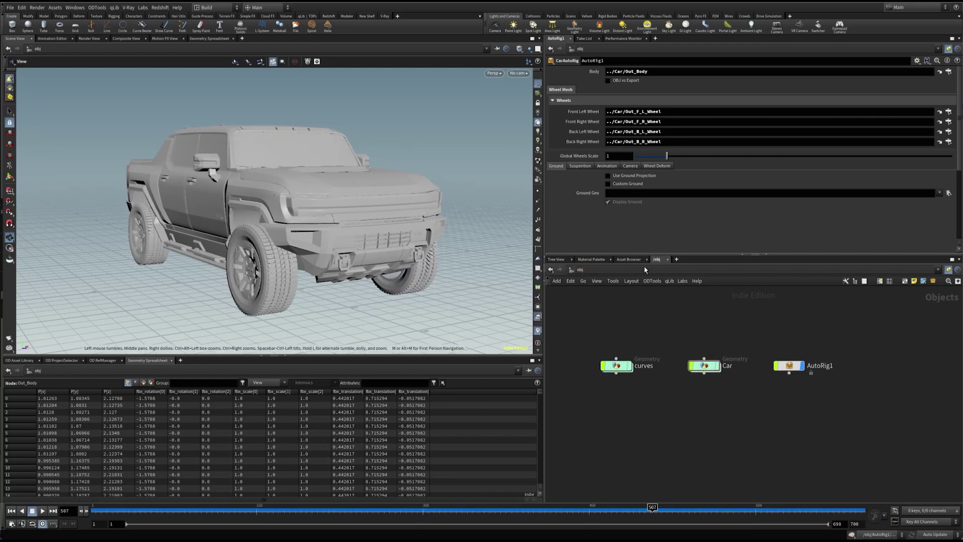
click(607, 166)
scroll(592, 211, down, 2)
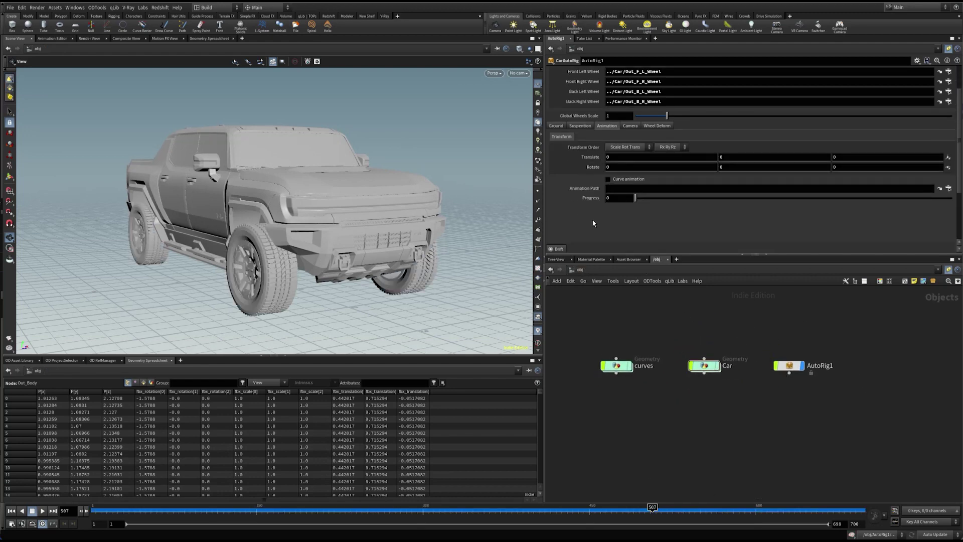
double_click(617, 366)
key(h)
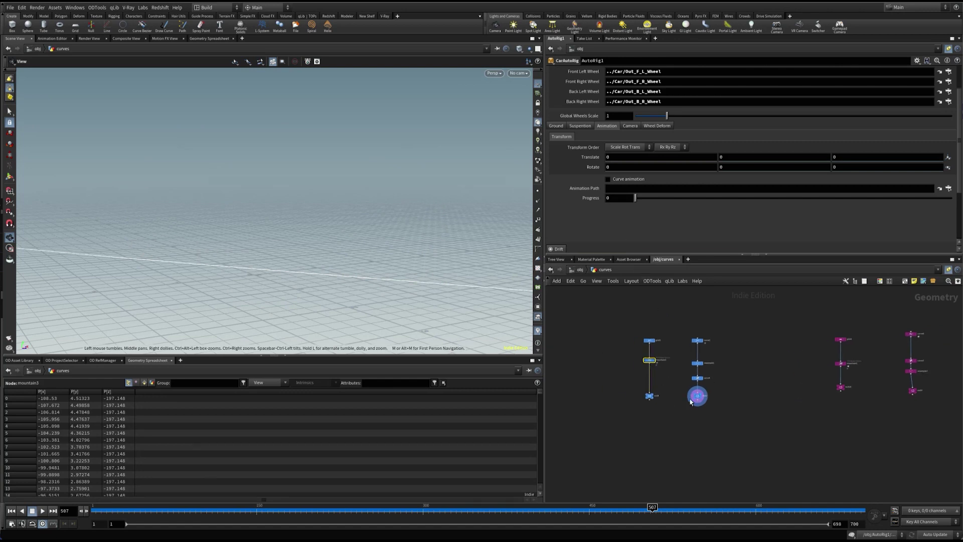
scroll(698, 359, up, 5)
click(708, 311)
drag(370, 221, 369, 246)
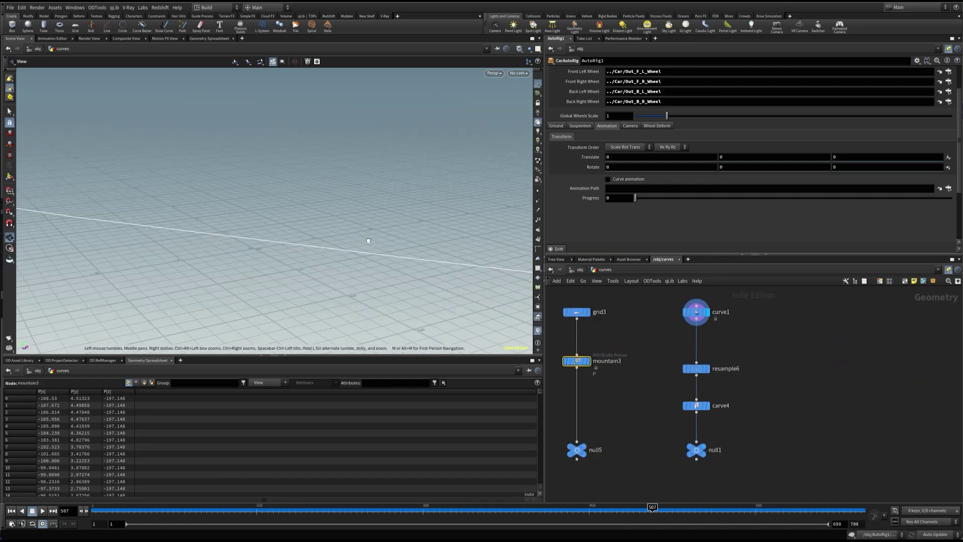
right_drag(369, 246, 323, 243)
drag(323, 243, 401, 246)
scroll(698, 373, up, 3)
- Check the resampled path and assign null1 from the curves network as the rig's Animation Path
click(711, 366)
click(702, 367)
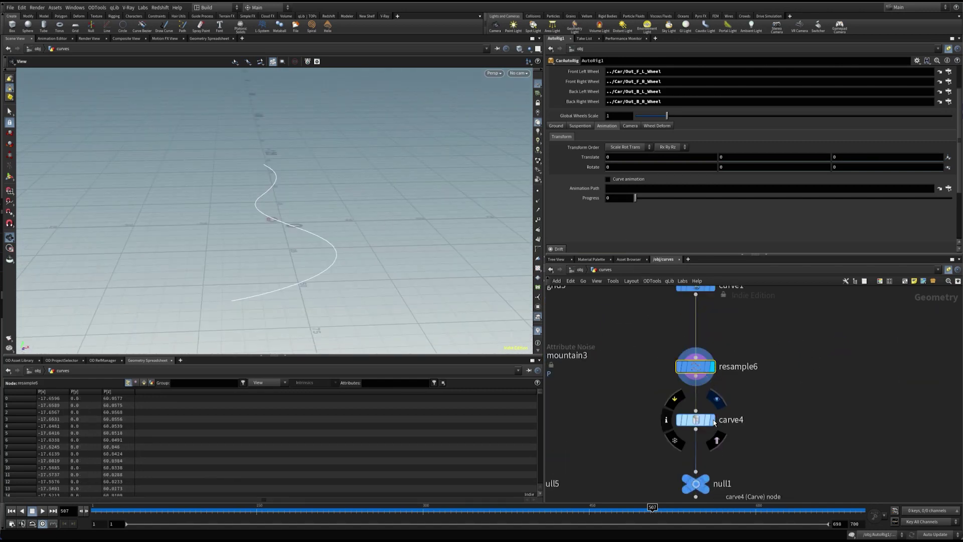
click(696, 483)
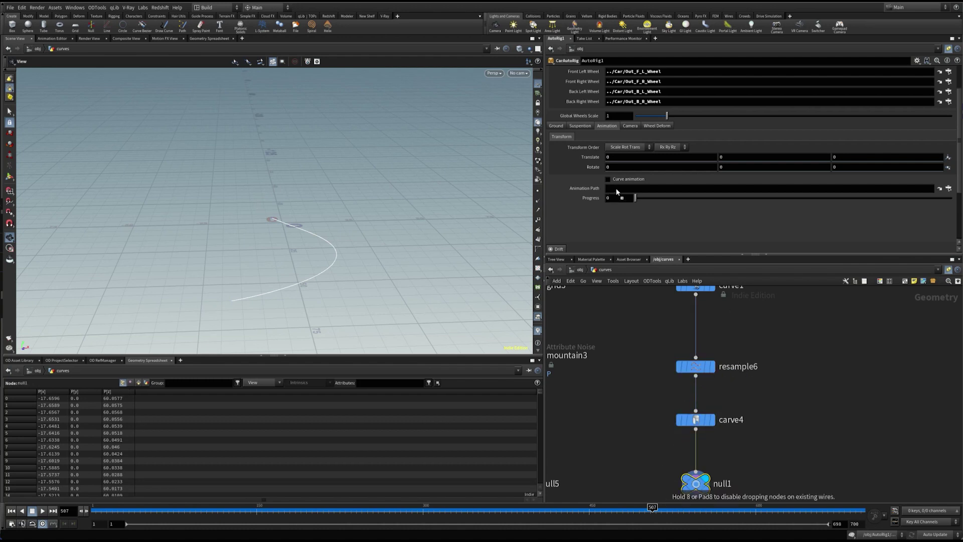
drag(617, 192, 617, 189)
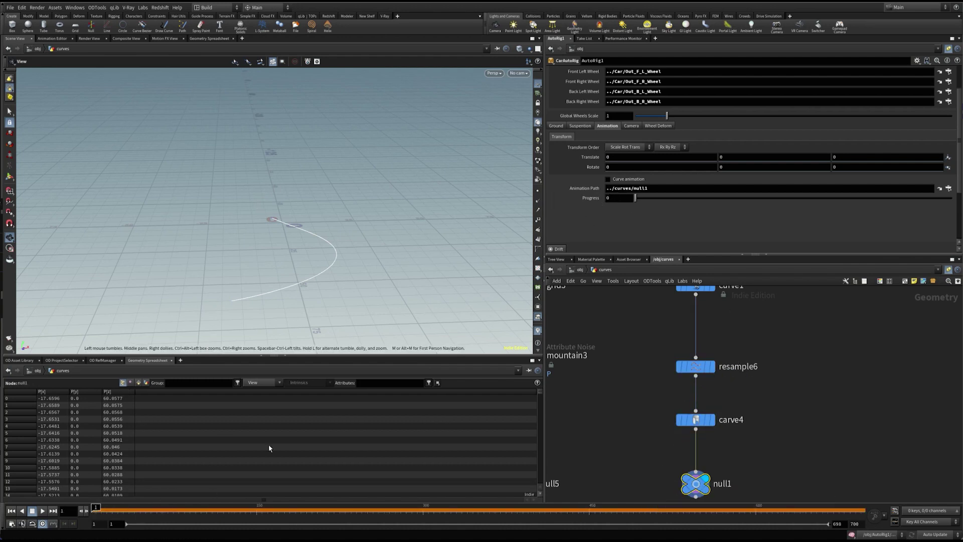
- Keyframe the rig's Progress from 0 at frame 1 to 1 at frame 370, and enable Curve animation
click(500, 509)
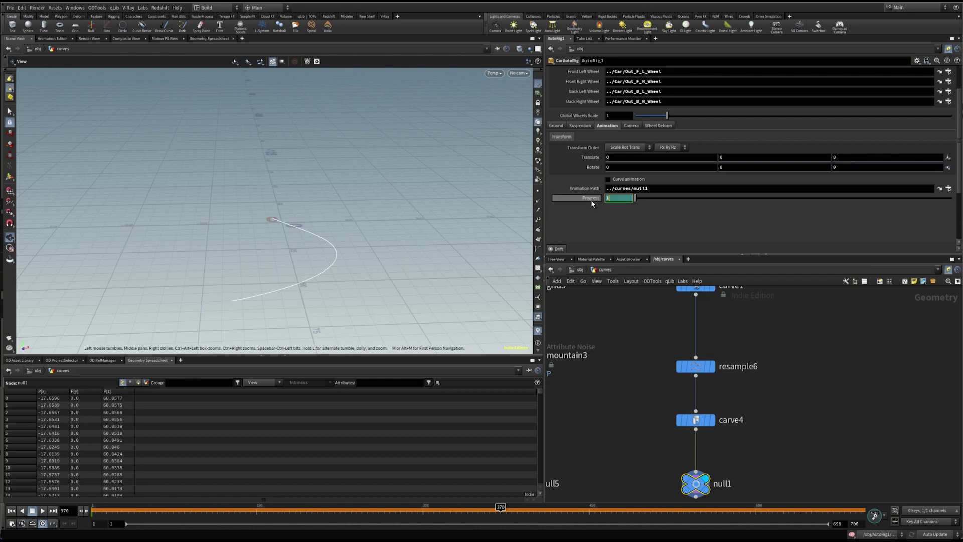
click(608, 179)
click(646, 432)
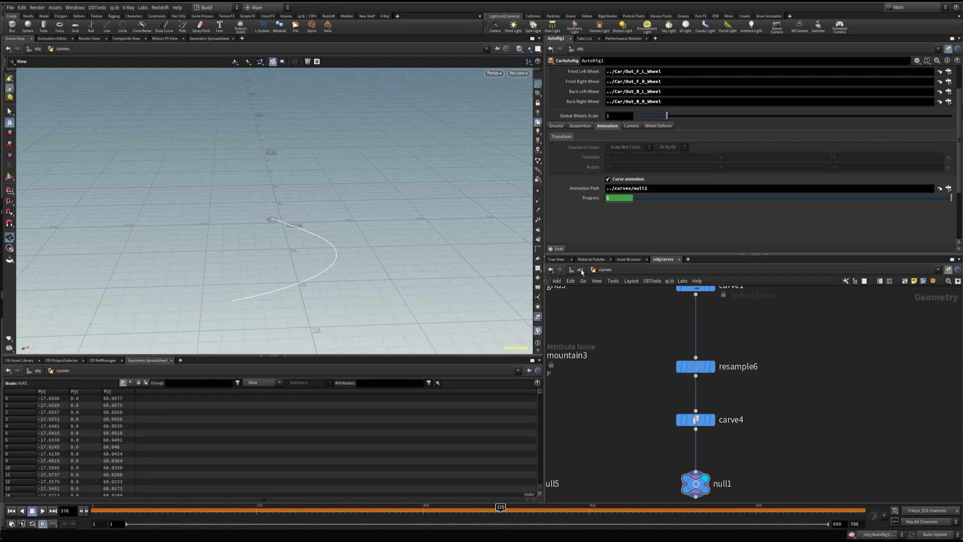
- Return to the object level and play back the vehicle's motion along the curve from frame 1
click(581, 270)
drag(437, 308, 324, 222)
click(11, 511)
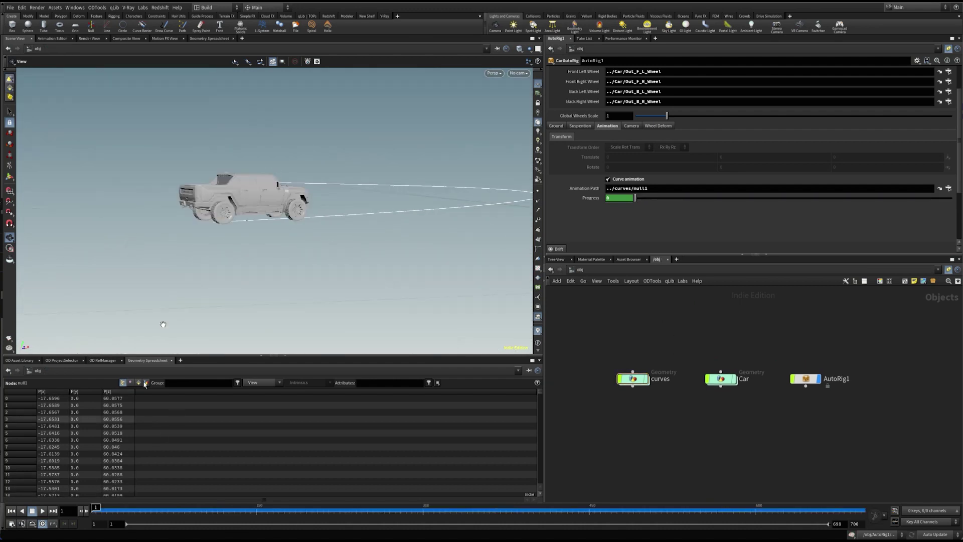
click(44, 512)
click(44, 512)
drag(302, 326, 604, 211)
right_drag(604, 211, 296, 213)
drag(335, 510, 434, 508)
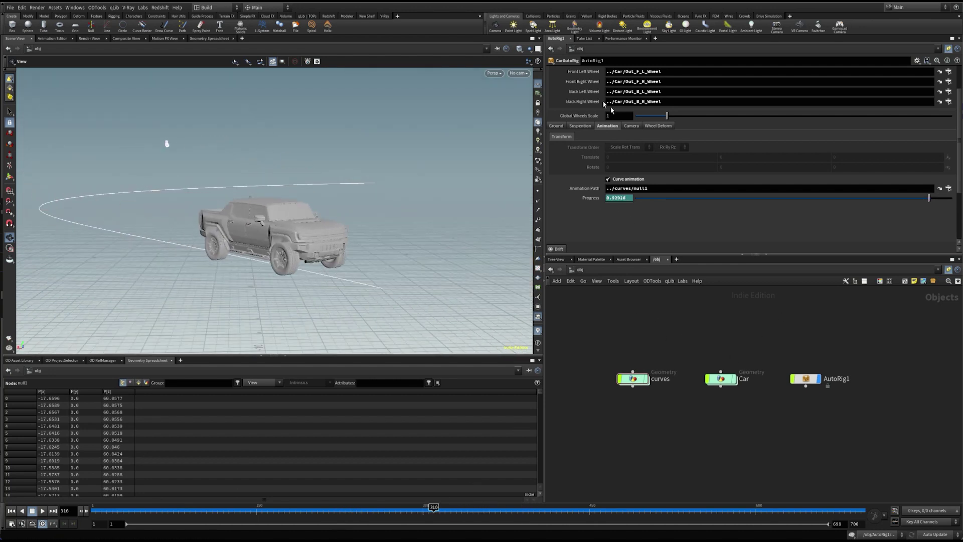
- Set the terrain null5 as the rig's custom ground geometry, enable Use Ground Projection, and return to the object level
click(580, 126)
double_click(633, 379)
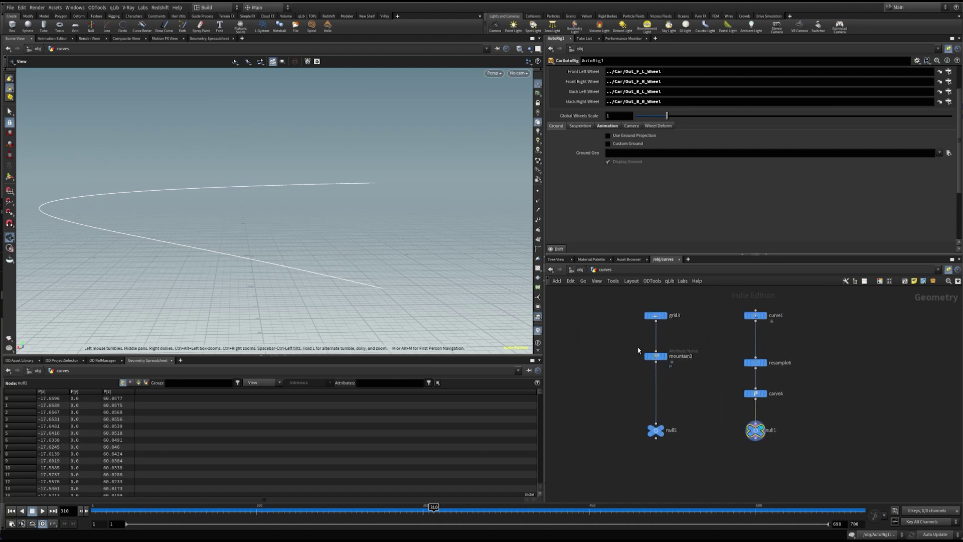
click(668, 316)
click(662, 357)
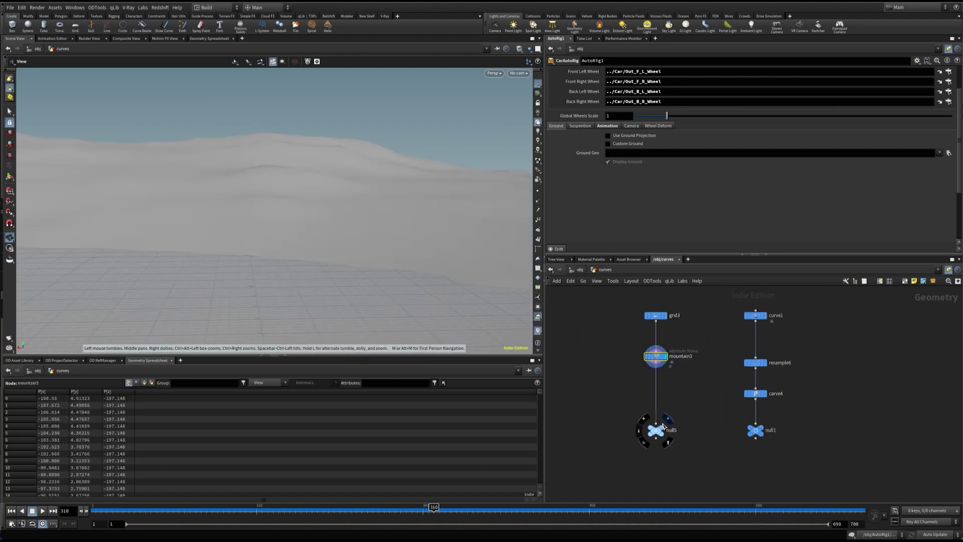
click(658, 429)
drag(625, 159, 625, 153)
click(621, 144)
click(617, 137)
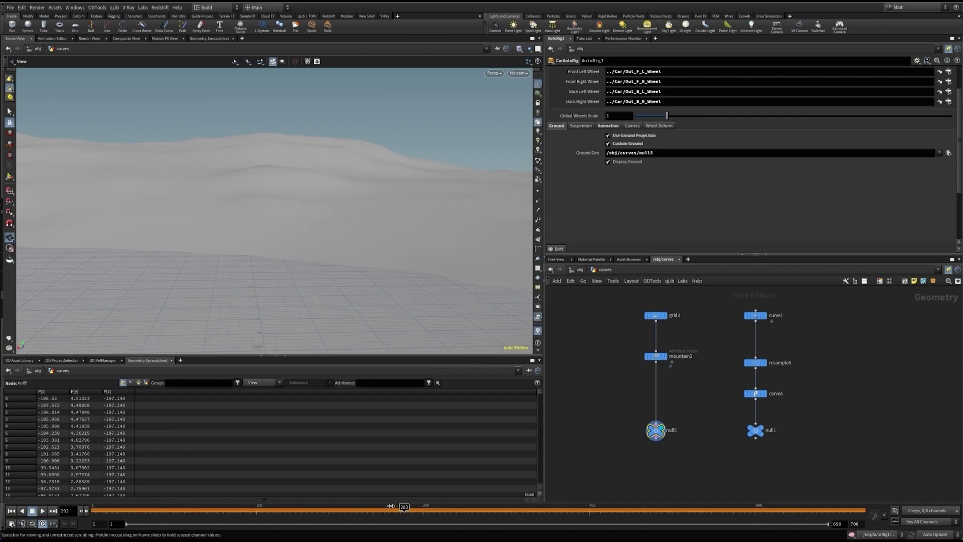
click(580, 270)
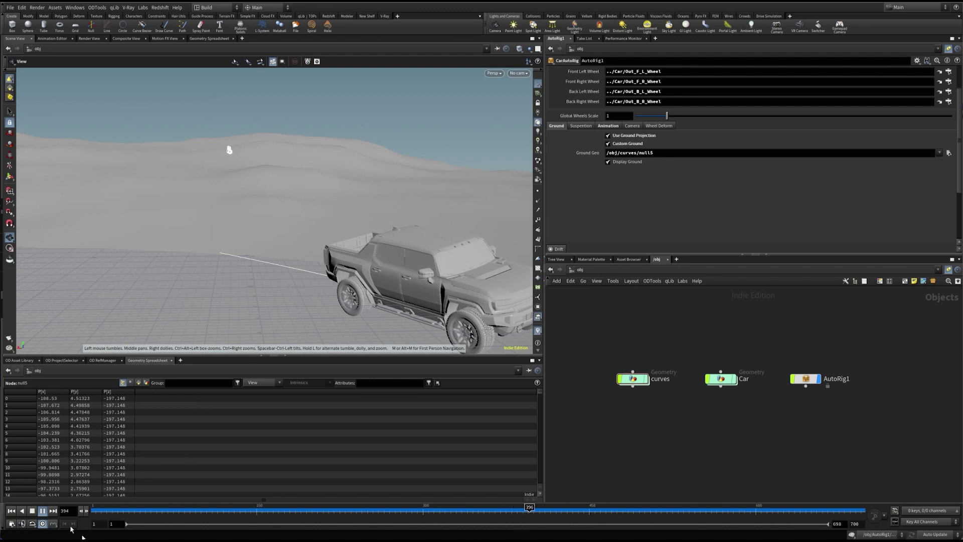
- Set AutoRig1's suspension Acceleration to 6 and Slope to 6
click(806, 383)
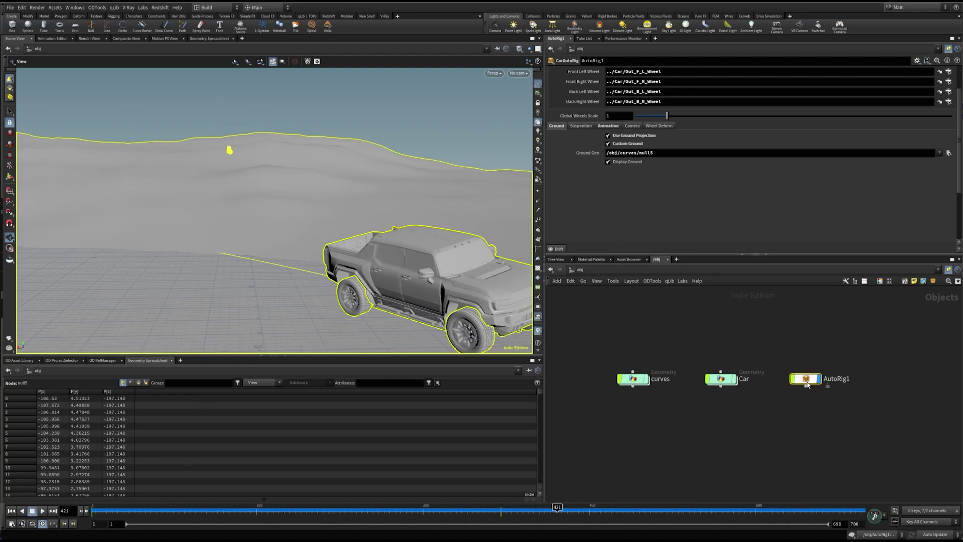
click(582, 126)
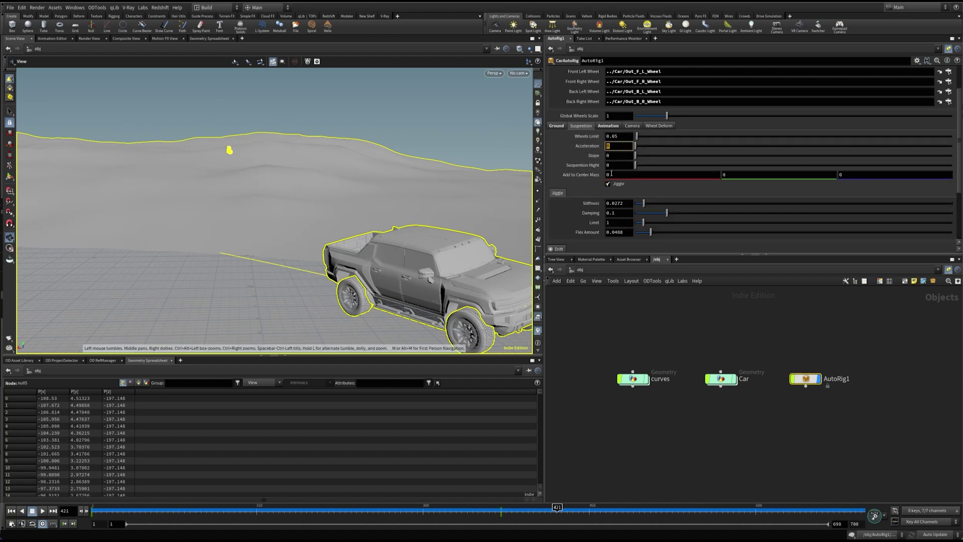
text(6)
key(Tab)
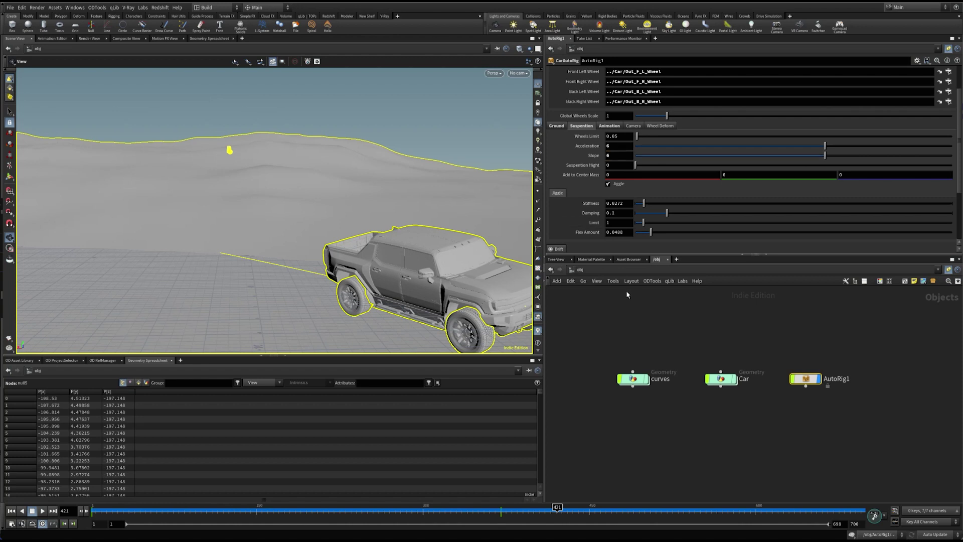
click(627, 308)
- Play back the vehicle driving over the terrain from about frame 303 to check the suspension
drag(493, 512, 426, 512)
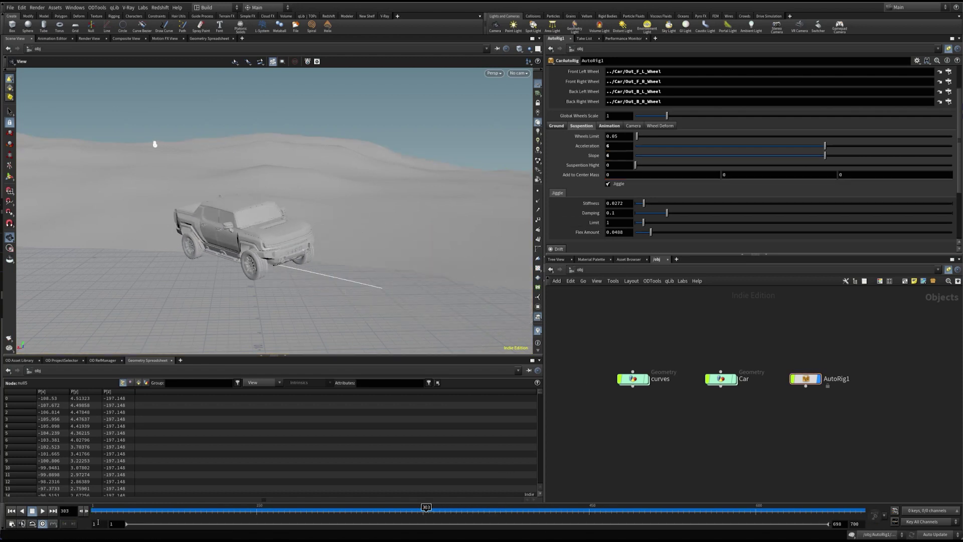
click(43, 511)
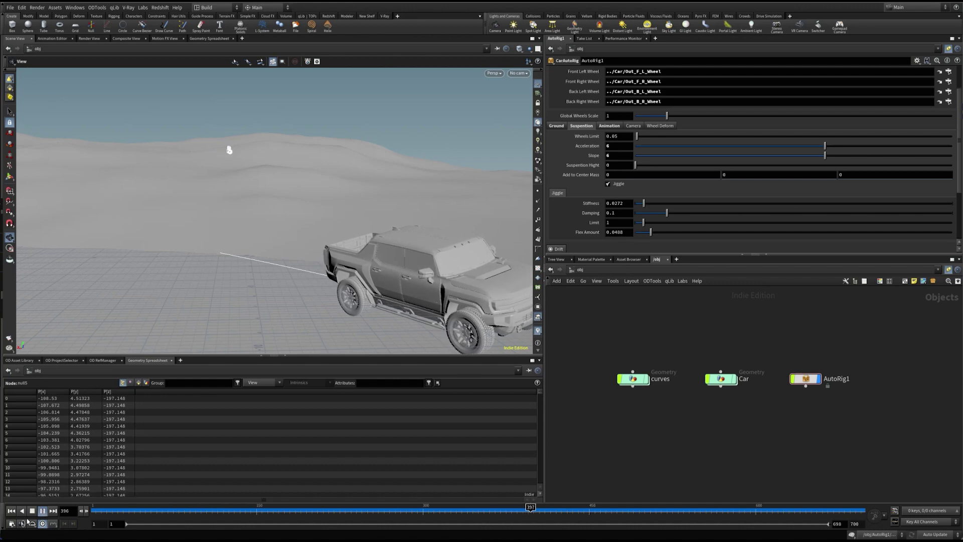
click(44, 511)
- Frame the front of the vehicle closely and replay the drive to examine wheel and body movement
drag(439, 260, 336, 205)
right_drag(336, 204, 320, 270)
drag(320, 271, 241, 206)
middle_drag(241, 206, 257, 212)
click(496, 511)
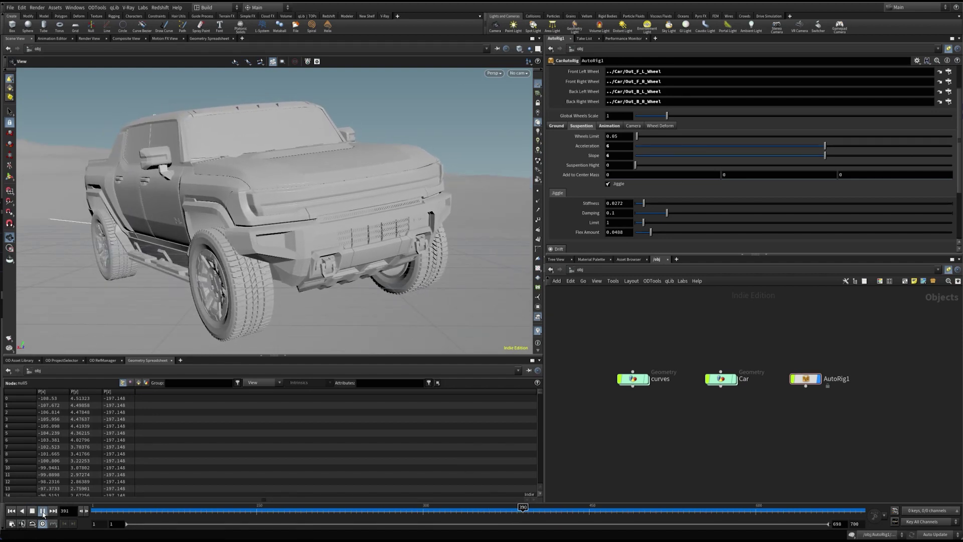
drag(542, 508, 399, 508)
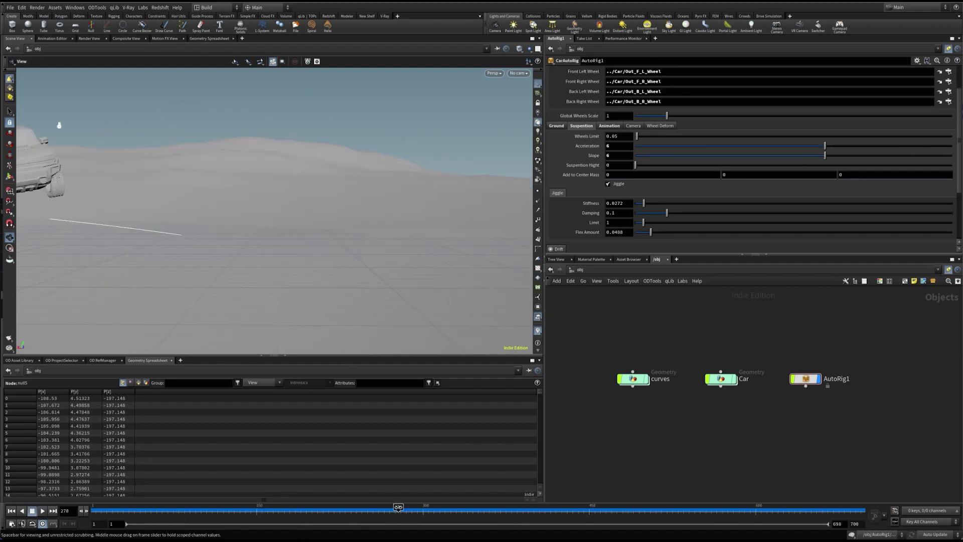
click(51, 511)
click(44, 511)
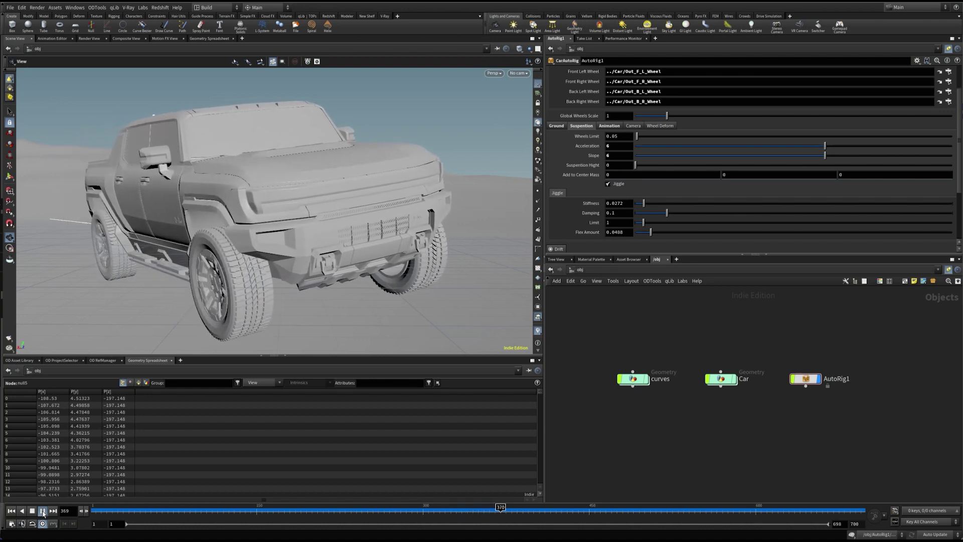
click(12, 511)
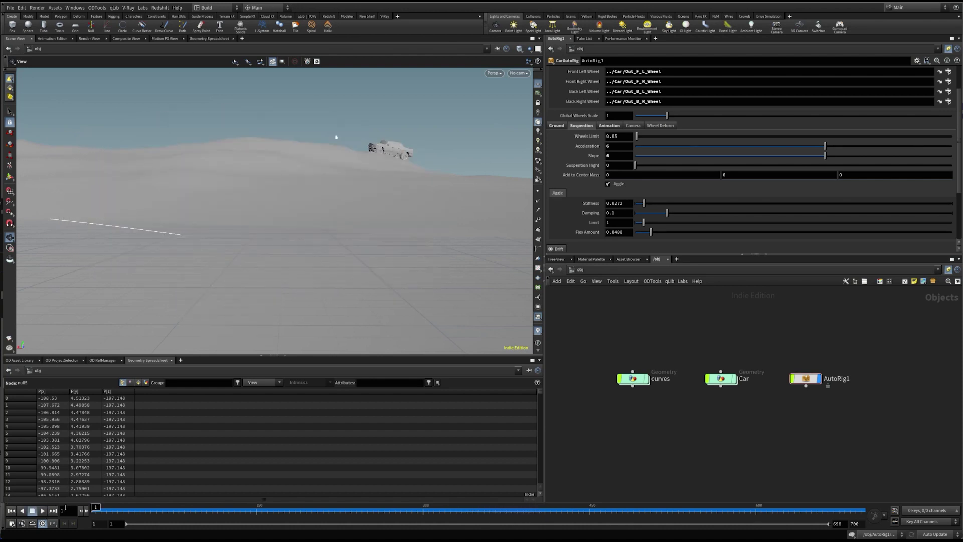
drag(306, 328, 274, 325)
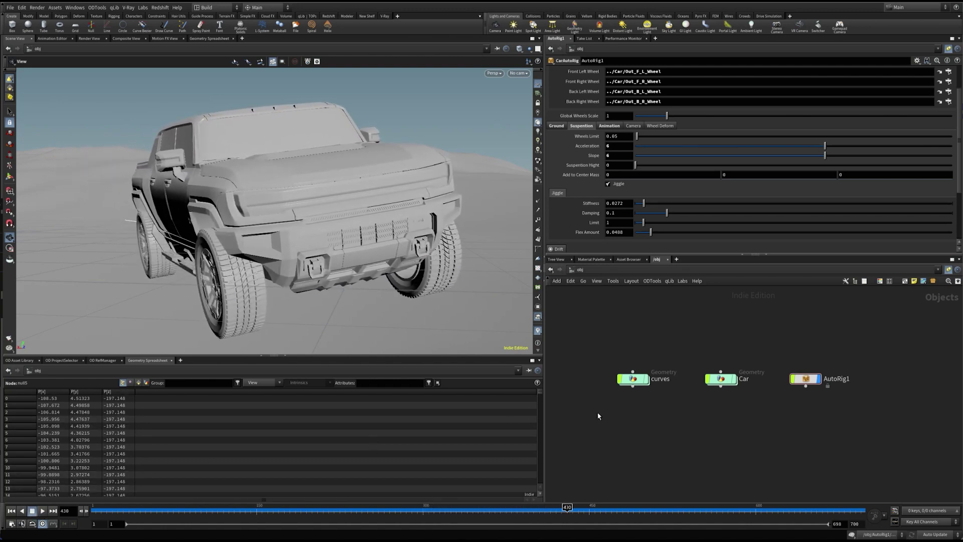
- Duplicate the AutoRig1 node below the original and turn off Custom Ground and Use Ground Projection on the copy
middle_drag(732, 428, 720, 421)
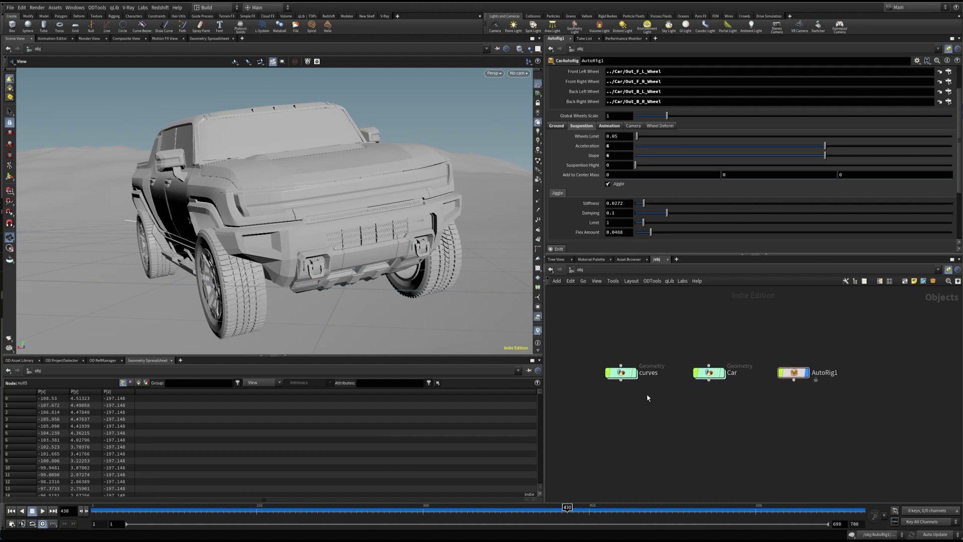
drag(779, 393, 796, 349)
alt+drag(797, 348, 783, 397)
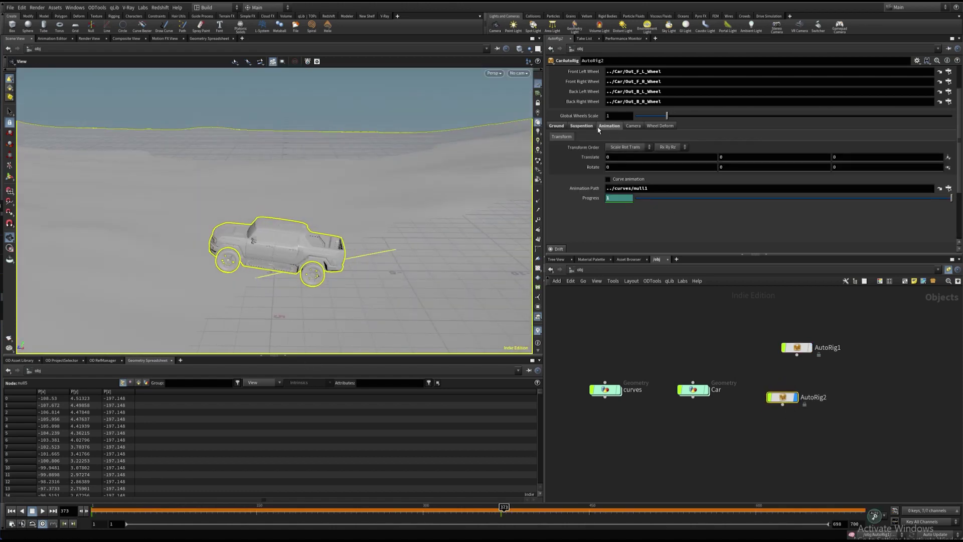
click(582, 126)
click(628, 144)
click(619, 136)
drag(282, 251, 237, 262)
click(611, 370)
drag(789, 398, 802, 391)
- Display the winding curve inside the curves network and copy its null4 output node
double_click(607, 390)
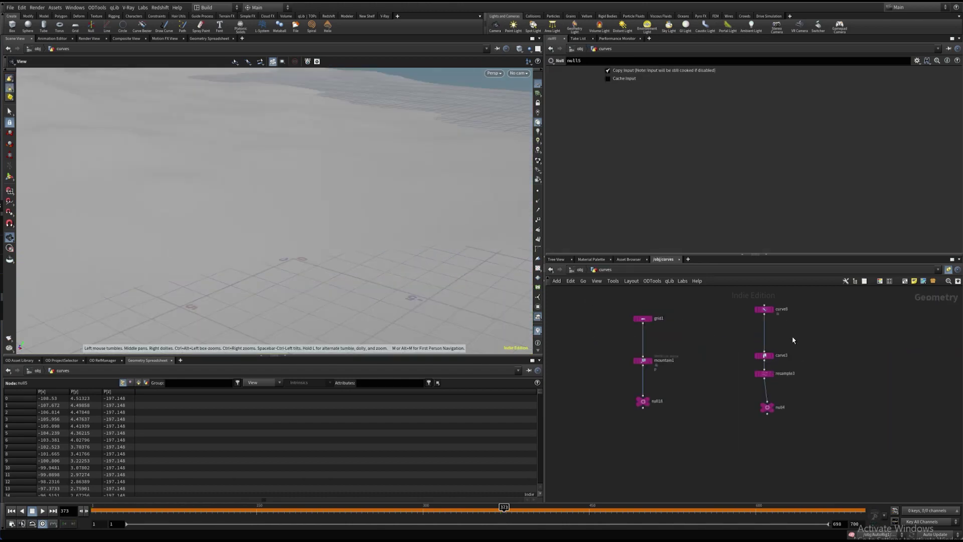
click(766, 312)
key(g)
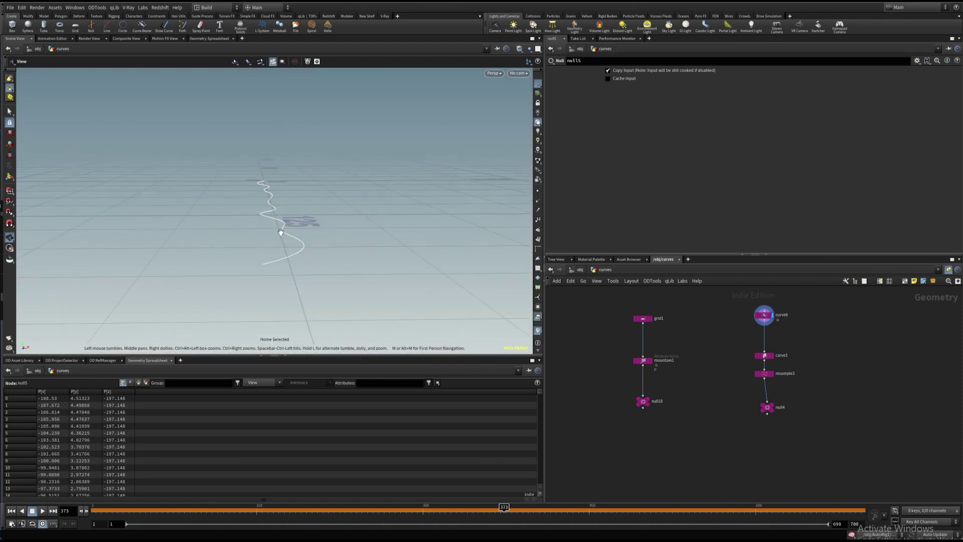
drag(278, 242, 284, 267)
scroll(818, 393, up, 2)
click(755, 411)
click(742, 420)
middle_drag(703, 412, 688, 380)
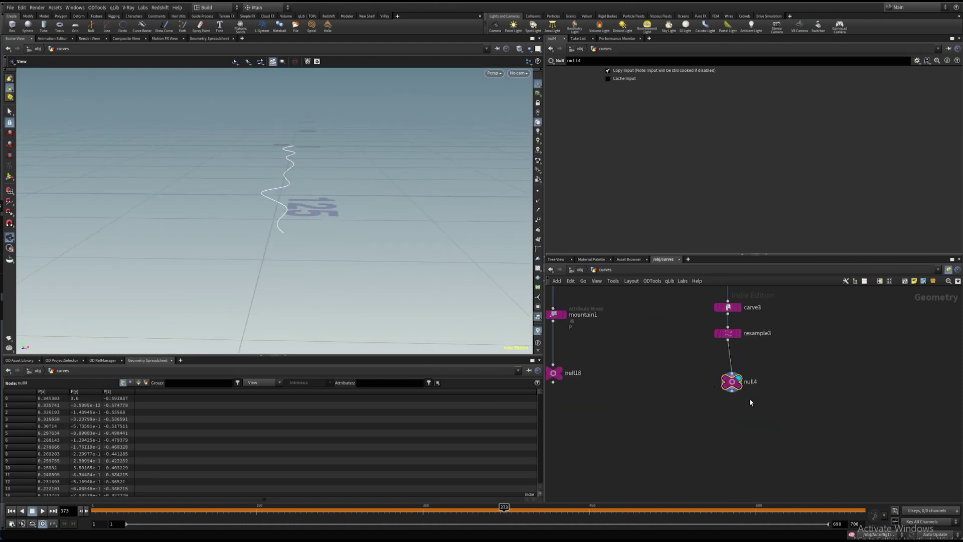
- Set AutoRig2's Animation Path to /obj/curves/null4
click(577, 270)
click(797, 390)
click(609, 125)
click(649, 189)
key(ctrl+a)
text(/obj/curves/null4)
click(673, 368)
- Reshape AutoRig2's Progress curve in the Animation Editor with shorter easing and move its end key earlier, to about frame 308
shift+click(588, 198)
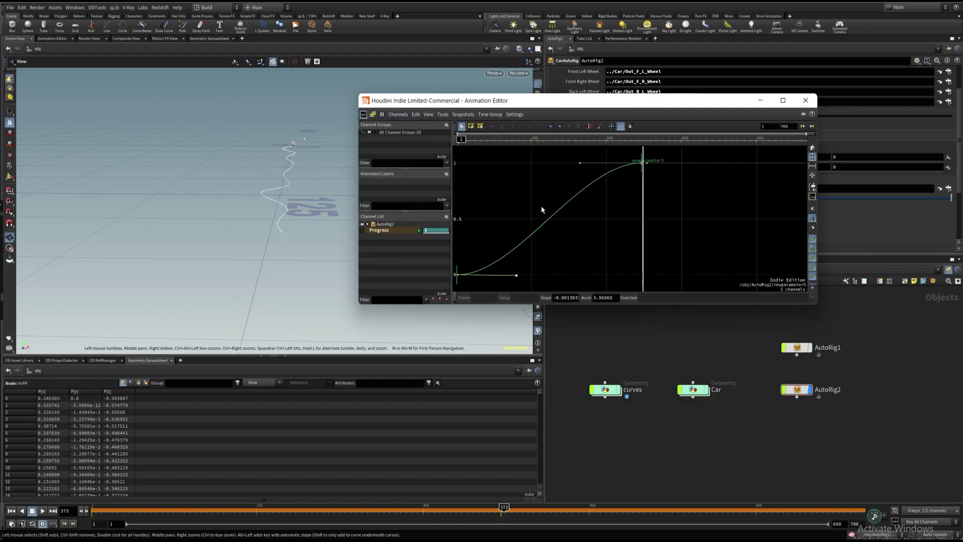
drag(516, 275, 517, 279)
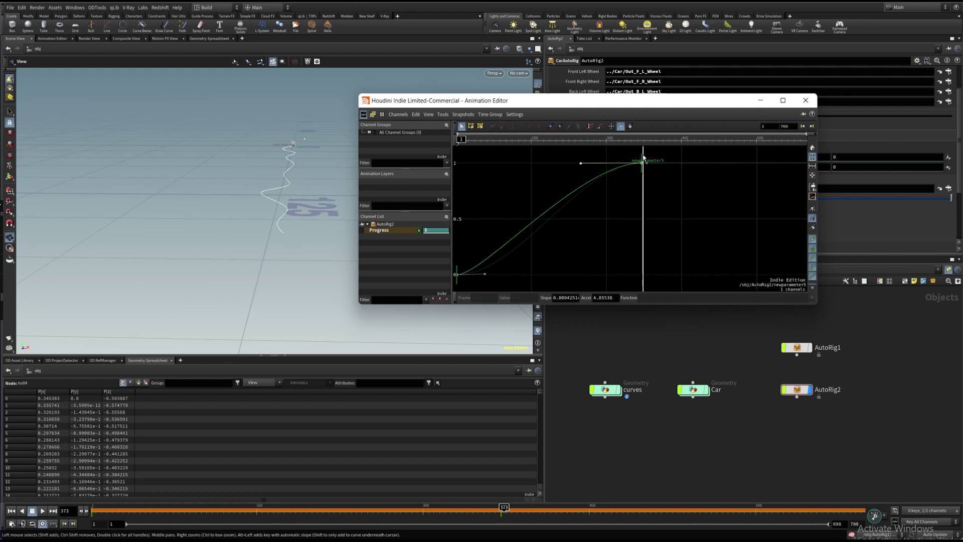
drag(644, 159, 618, 165)
key(h)
middle_drag(798, 163, 746, 173)
click(746, 173)
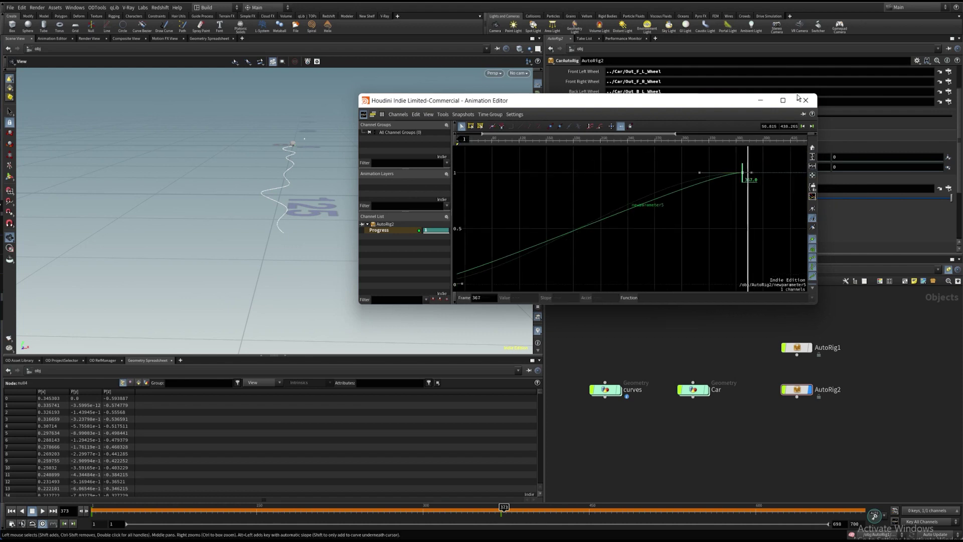
drag(743, 173, 688, 172)
middle_drag(681, 250, 691, 221)
click(794, 395)
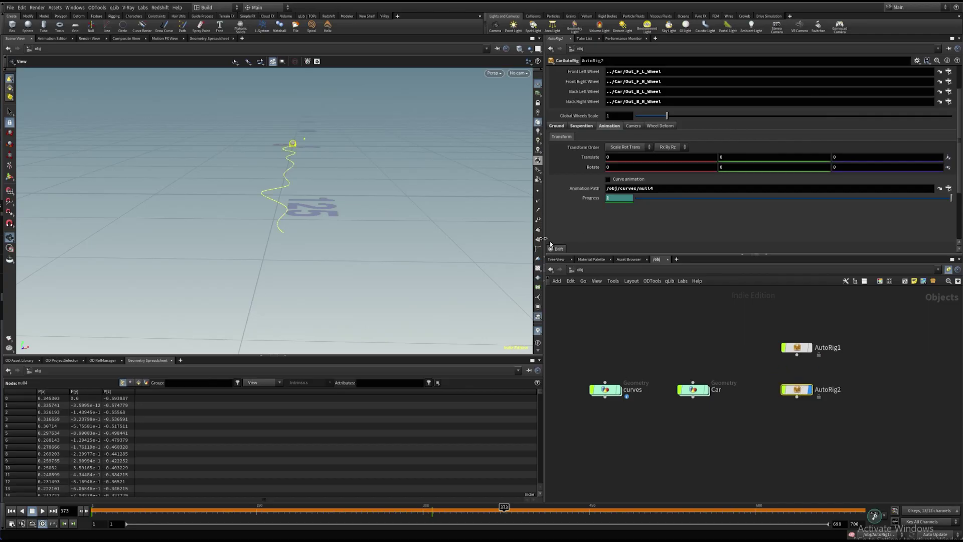
- Enable Curve animation on AutoRig2 and scrub to frame 293 with the truck framed on the path
click(622, 181)
right_drag(251, 217, 382, 228)
middle_drag(402, 229, 313, 232)
drag(261, 233, 346, 216)
mouse_move(433, 513)
mouse_down()
mouse_move(368, 521)
mouse_move(415, 519)
mouse_up()
- Set AutoRig2's suspension Acceleration to 1 and Slope to 1, and scrub to frame 302 to check the motion
click(581, 126)
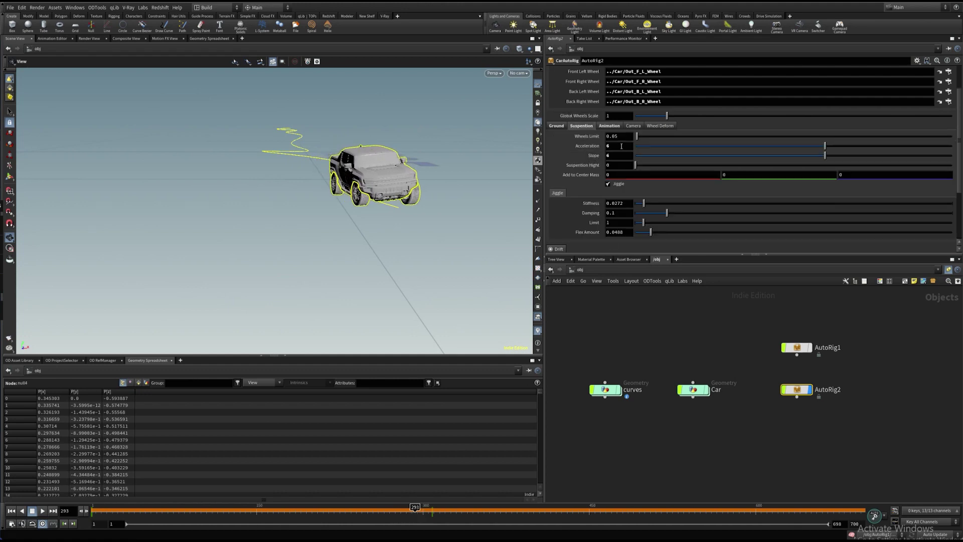
text(1)
click(612, 156)
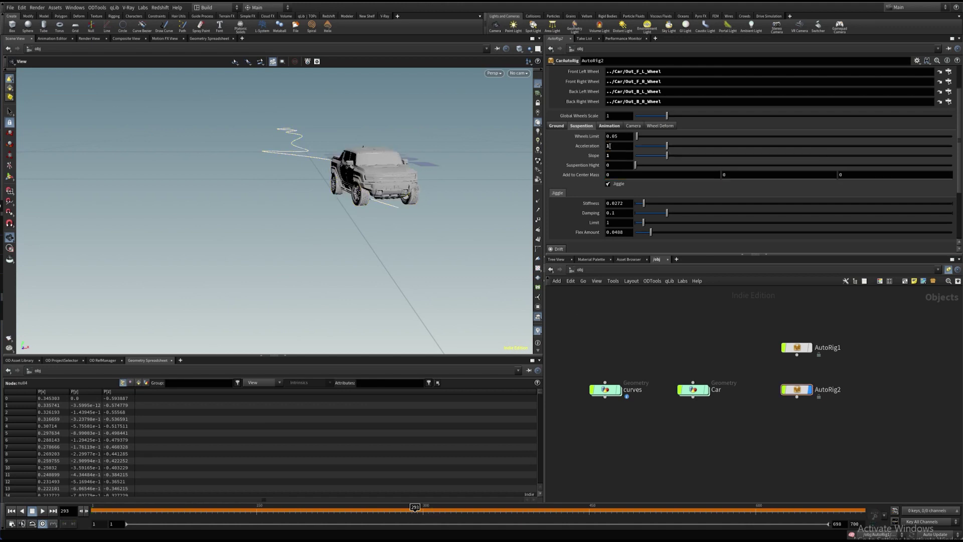
click(393, 509)
drag(394, 510, 425, 510)
- Copy null18 from the curves network and set it as AutoRig2's custom Ground Geo with Use Ground Projection enabled
double_click(606, 390)
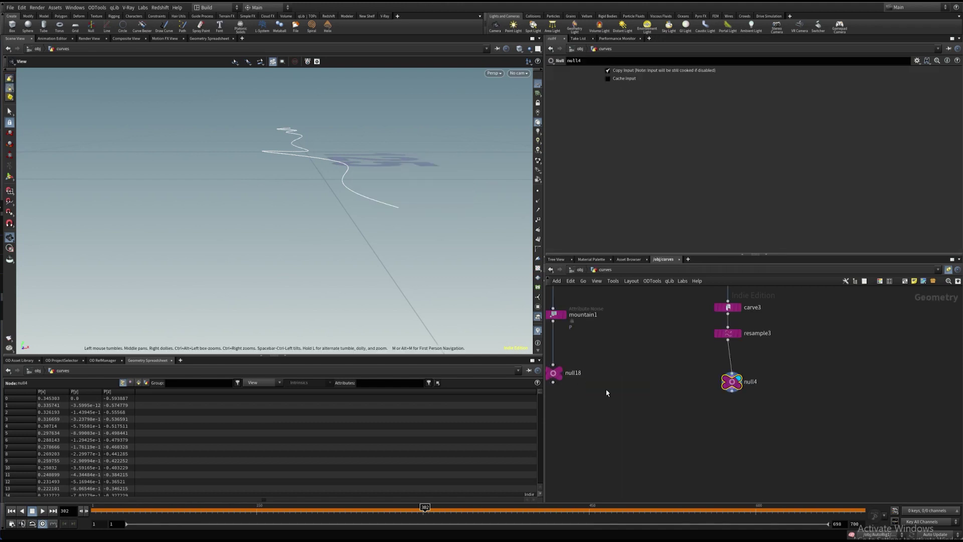
click(626, 401)
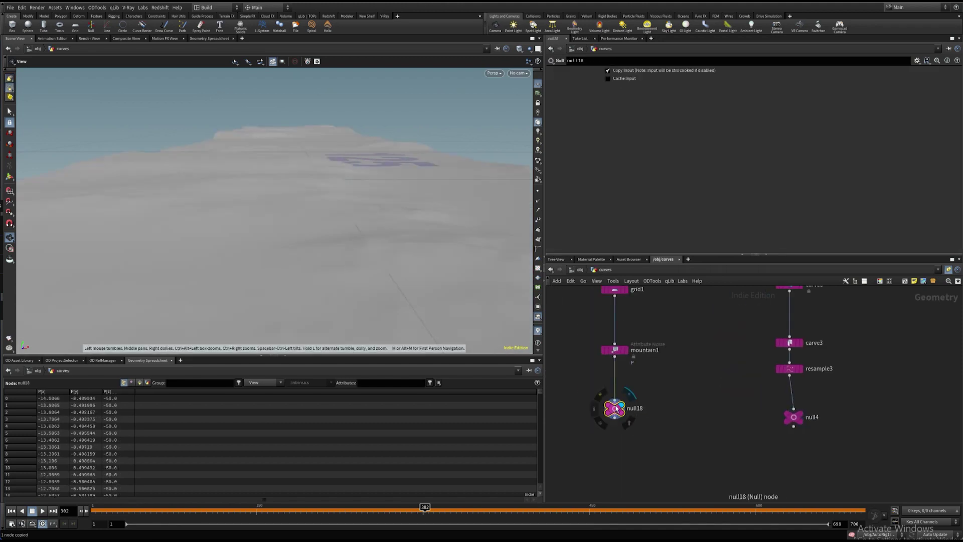
key(u)
middle_drag(718, 344, 656, 353)
click(735, 397)
click(554, 128)
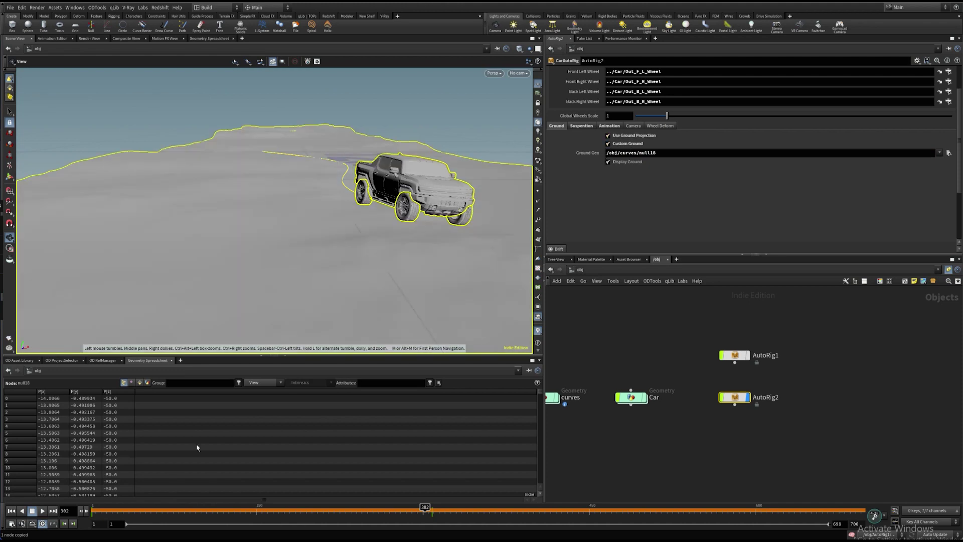
- Scrub through the drive over the terrain, switch the viewport to cam1, and return to the first frame
drag(216, 511, 444, 538)
click(518, 73)
click(527, 112)
click(11, 511)
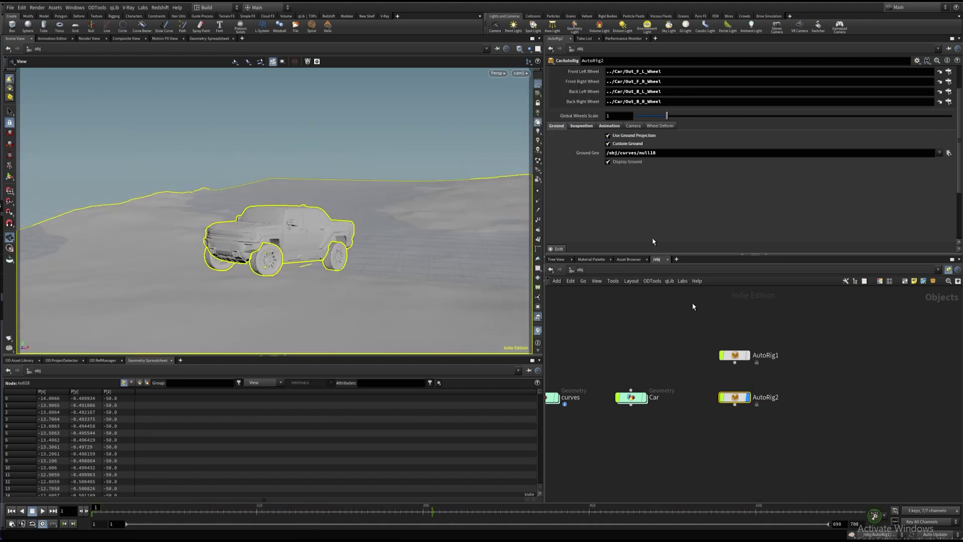
- Rotate AutoRig2's camera to X -11.8 and Y -2701.16 behind the truck and play back the drive
click(609, 126)
middle_drag(742, 136, 87, 125)
middle_drag(665, 134, 270, 149)
click(41, 511)
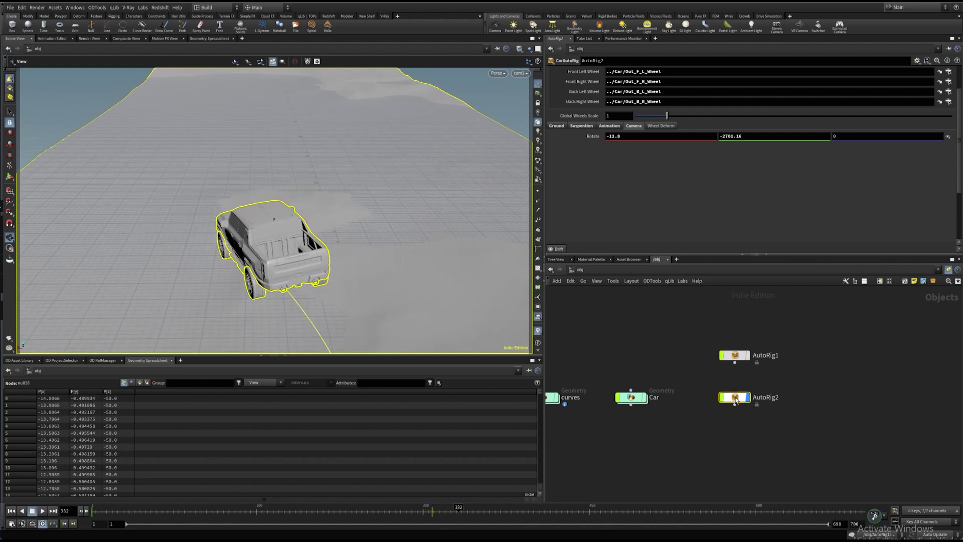
- Turn on Auto Drift for AutoRig2 with the drift multiplier at 10 and play the drive from the start
click(609, 126)
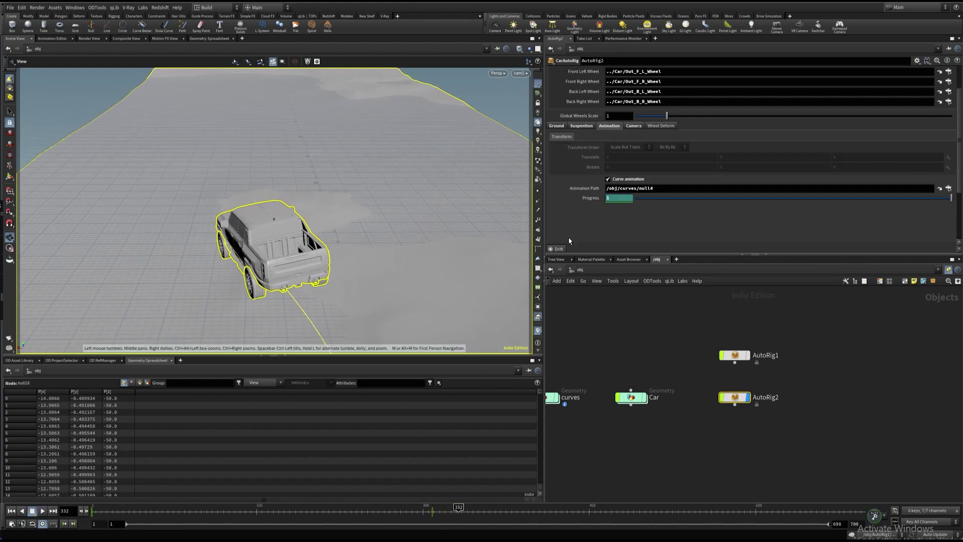
scroll(568, 241, down, 3)
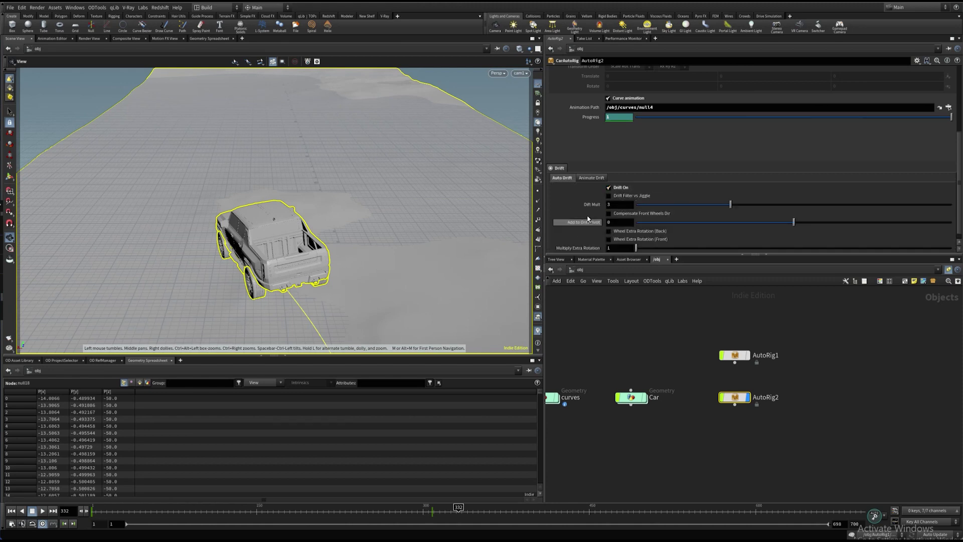
mouse_move(232, 513)
mouse_down()
mouse_move(105, 499)
mouse_move(213, 484)
mouse_move(193, 483)
mouse_move(211, 509)
mouse_up()
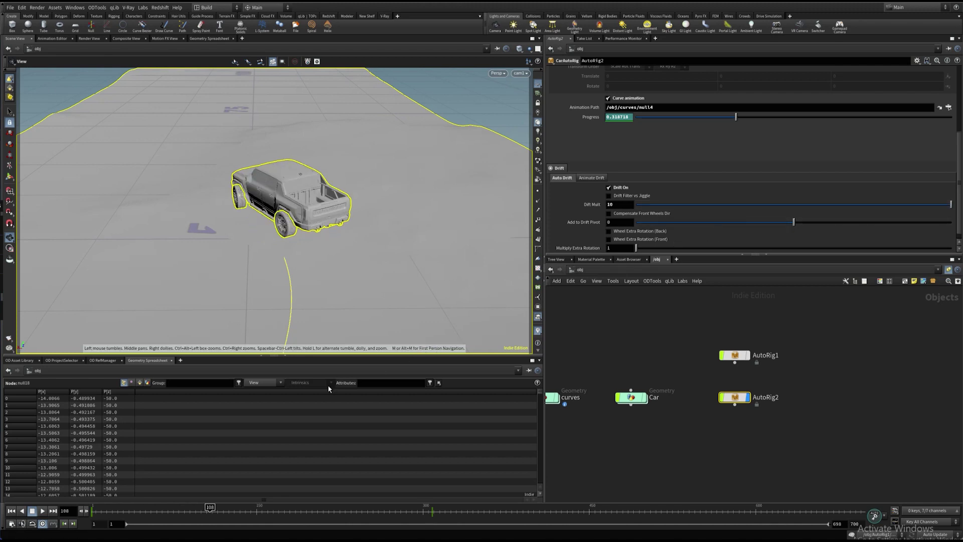
drag(113, 516, 83, 517)
click(43, 511)
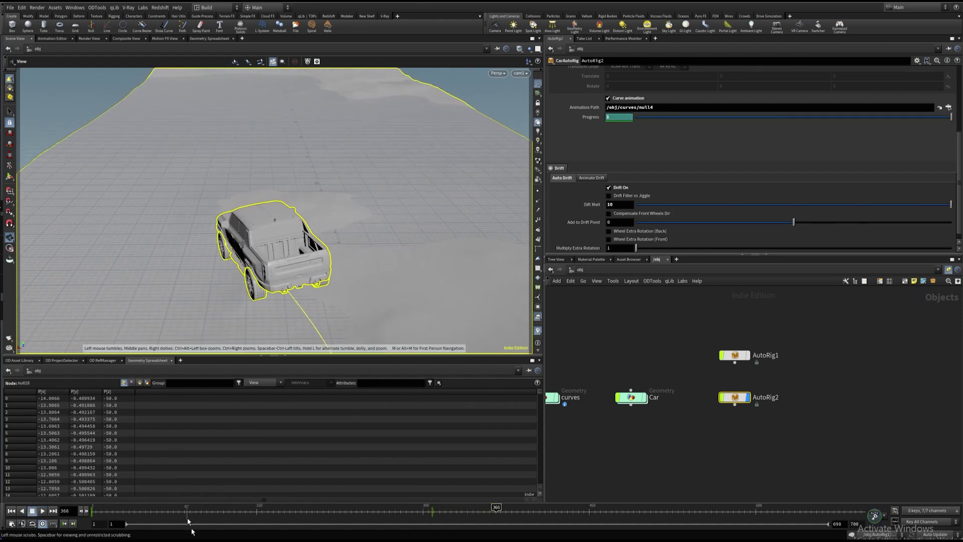
- Enable Compensate Front Wheels Dir around frame 226 and scrub back through the drift
drag(237, 515, 342, 522)
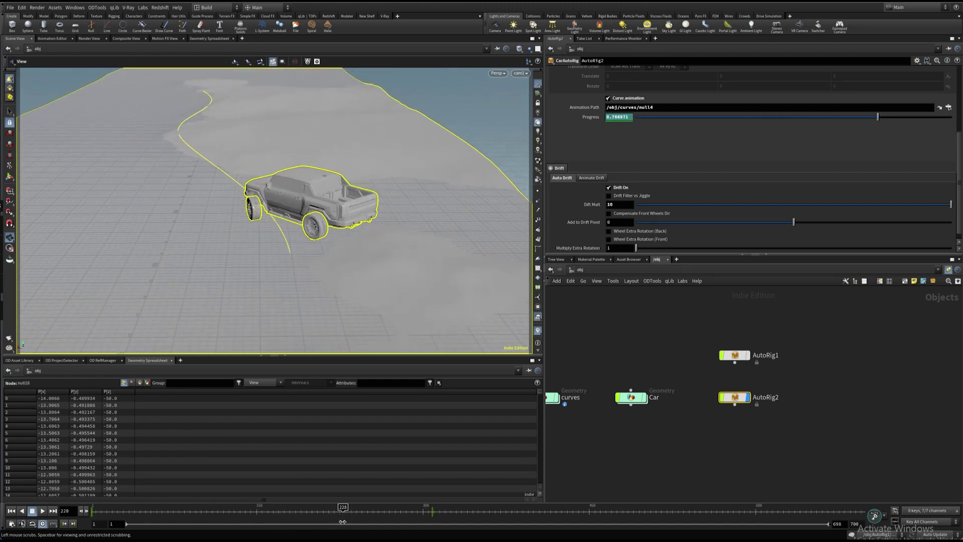
click(664, 214)
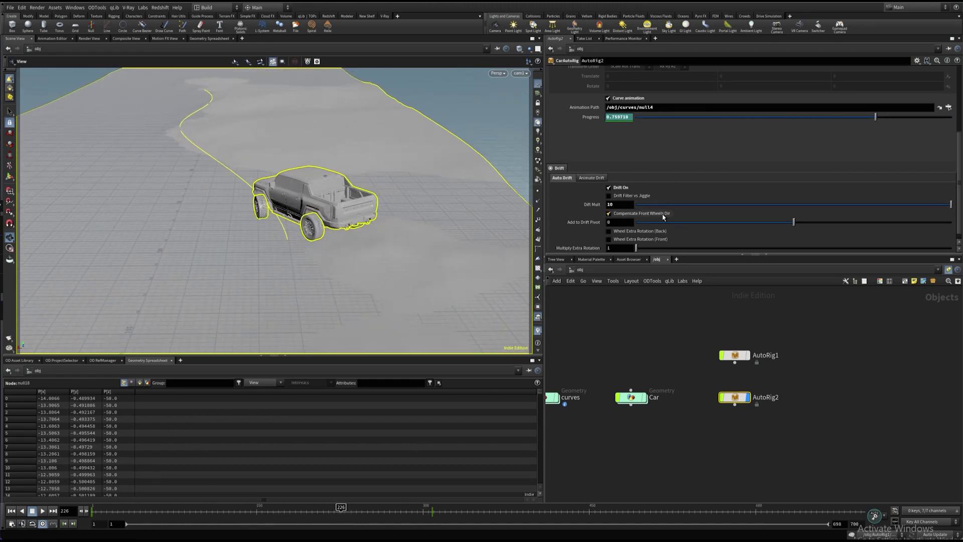
drag(337, 510, 97, 475)
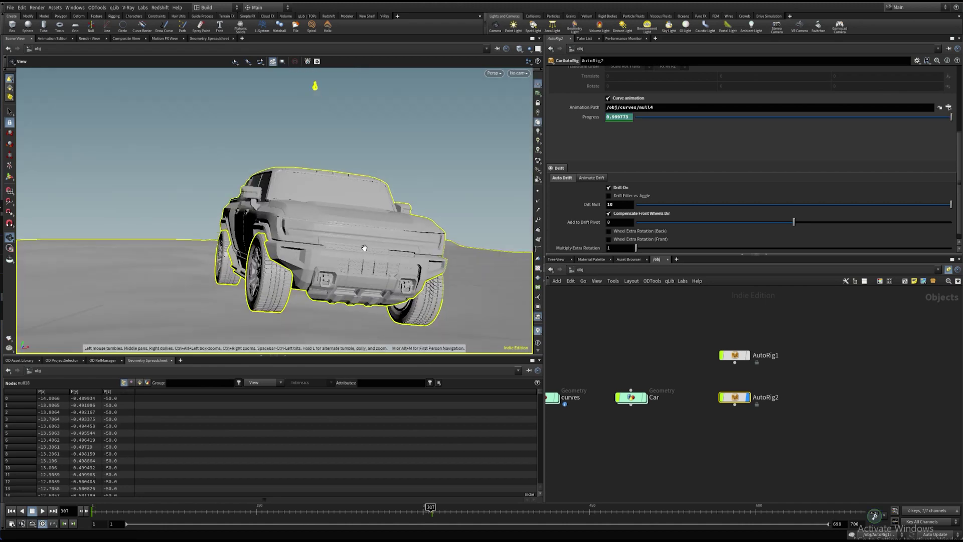
- Frame the front of the truck closely and replay the drive from the first frame to examine the front wheels
drag(314, 85, 330, 237)
scroll(329, 237, up, 4)
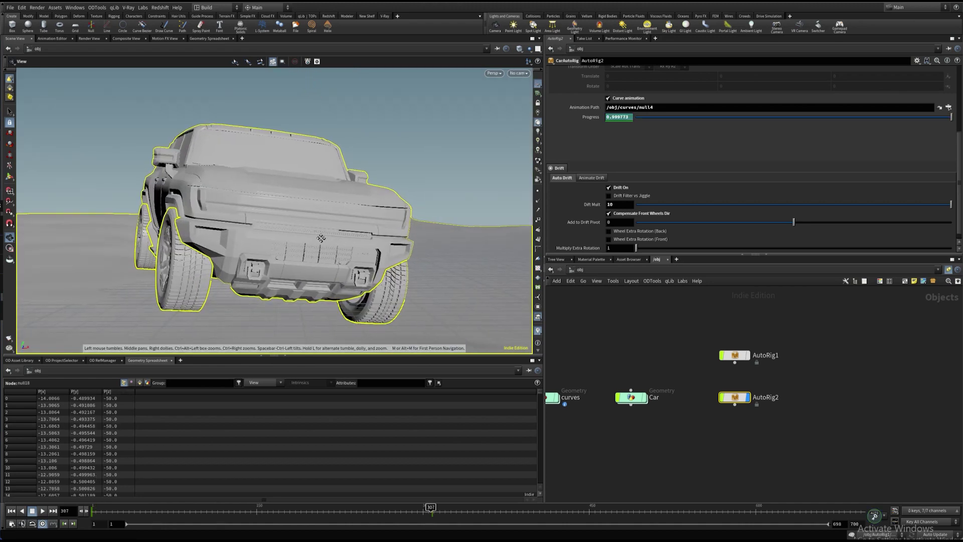
click(12, 512)
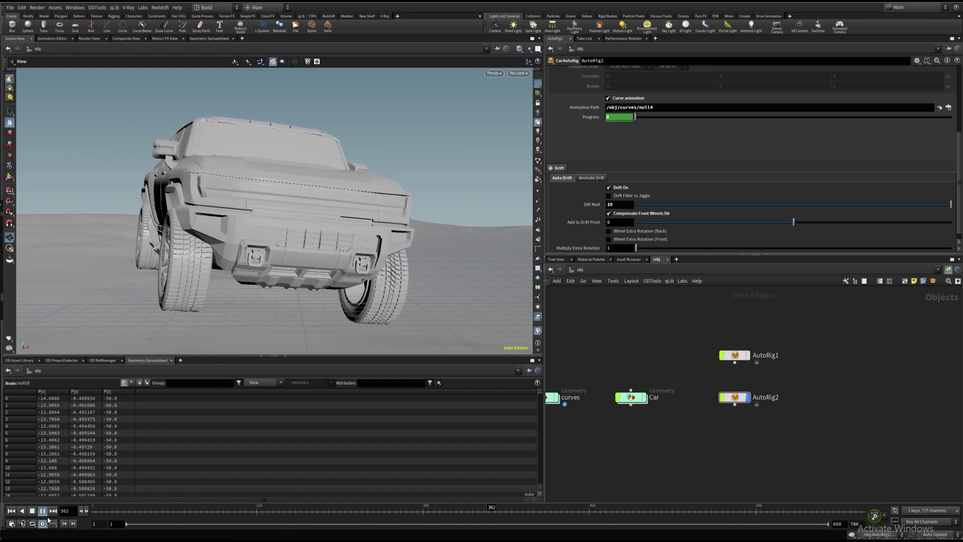
- Set Add to Drift Pivot to 1 in a distant view of the truck and scrub between frames 232 and 255
right_drag(233, 284, 211, 240)
drag(236, 251, 351, 296)
drag(400, 508, 373, 509)
middle_drag(186, 226, 331, 271)
drag(331, 271, 251, 301)
middle_drag(251, 302, 251, 243)
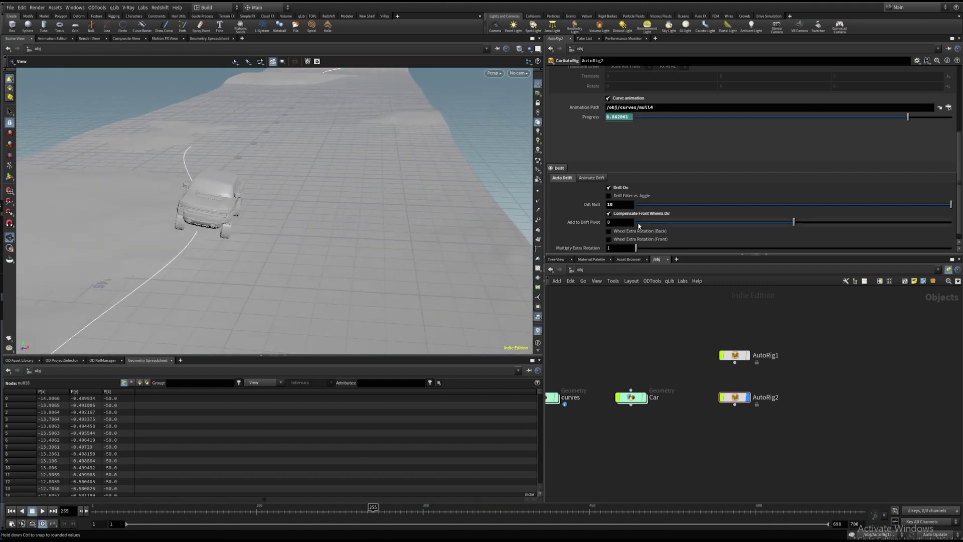
drag(947, 226, 951, 226)
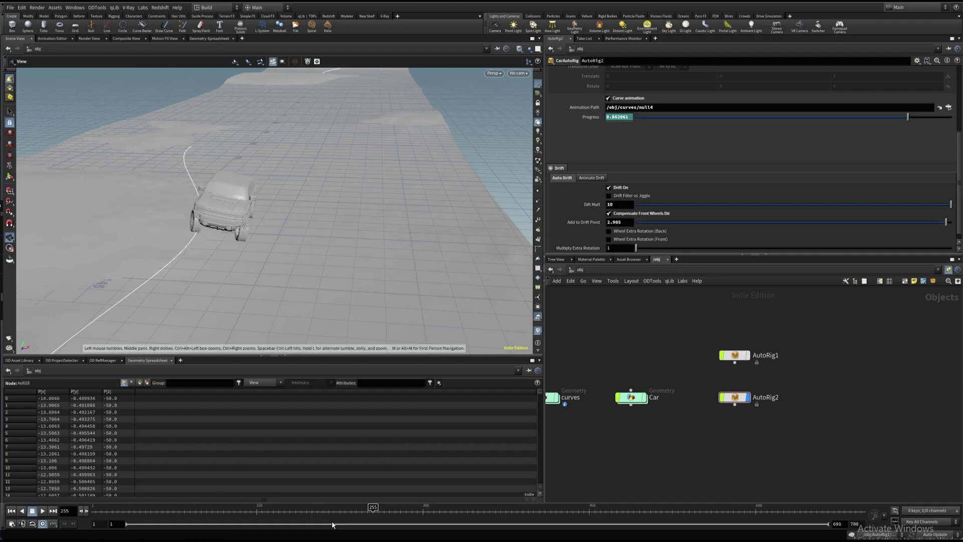
mouse_move(333, 511)
mouse_down()
mouse_move(323, 511)
mouse_move(387, 508)
mouse_move(331, 508)
mouse_up()
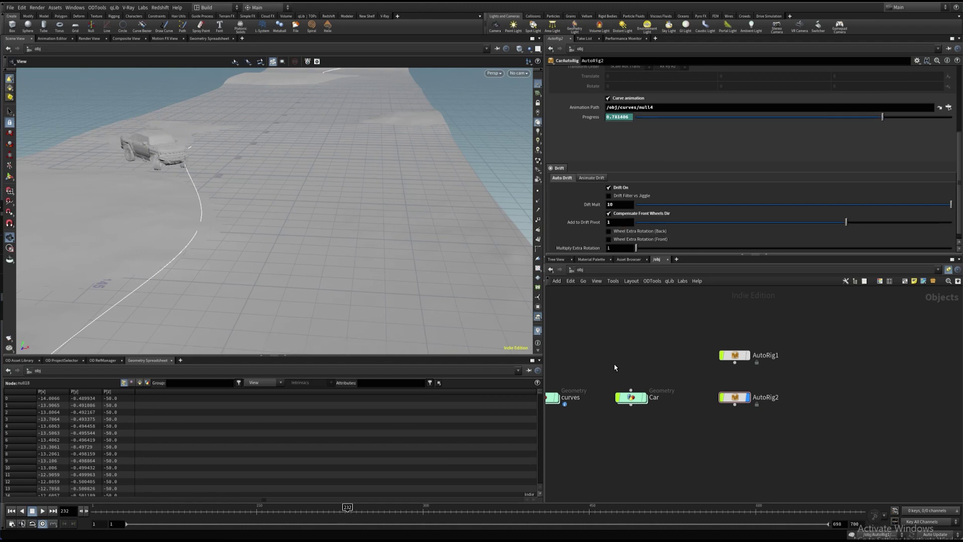
drag(336, 507, 374, 524)
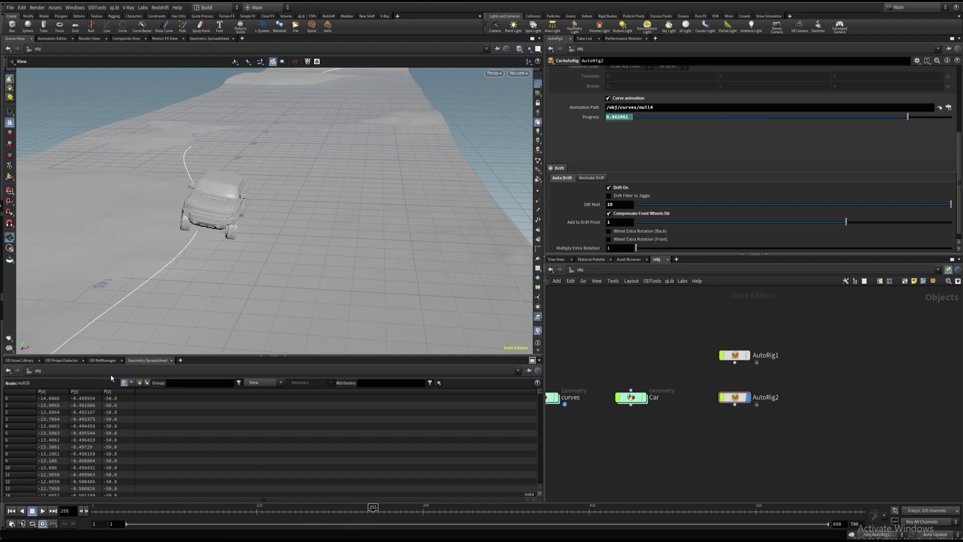
- Duplicate the AutoRig2 node, turn off Use Ground Projection on the copy and clear its Ground Geo path
right_click(507, 83)
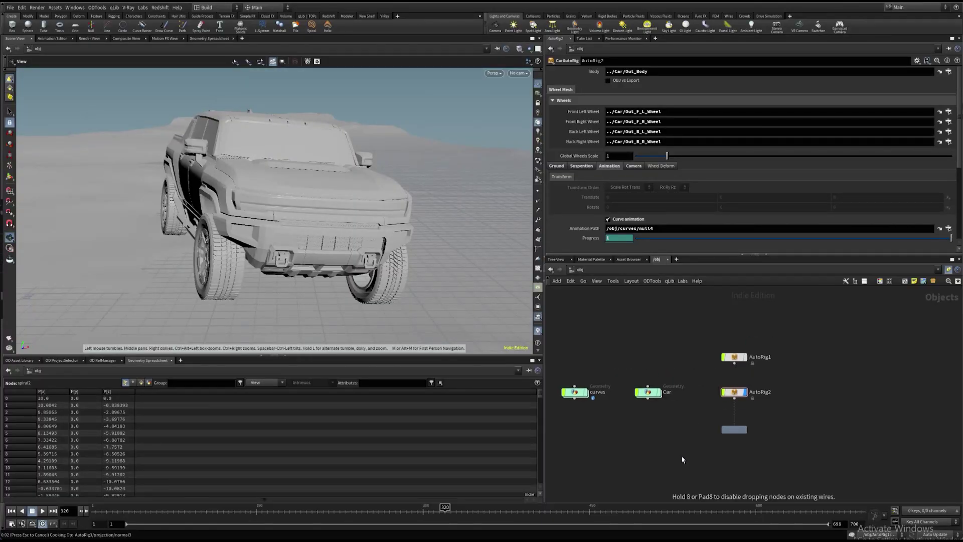
click(687, 466)
click(563, 166)
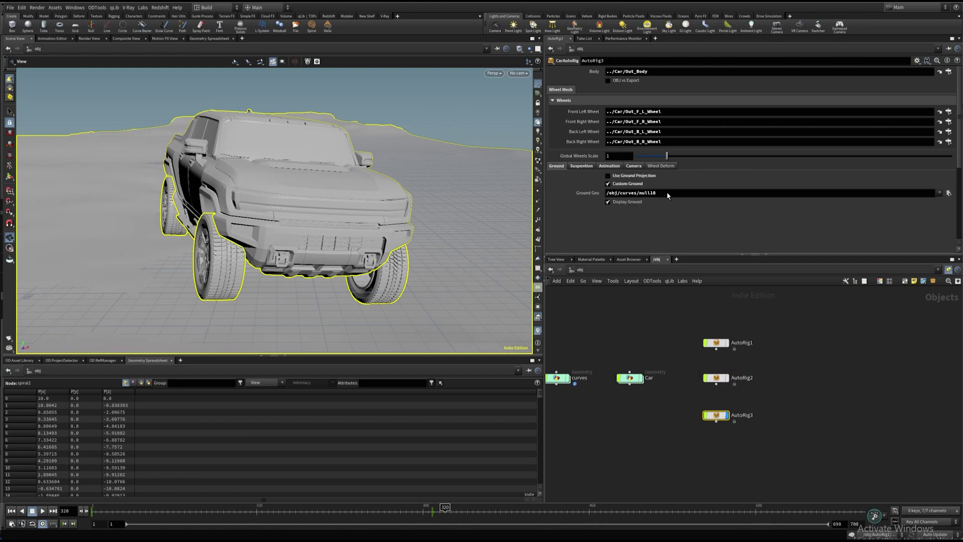
drag(669, 194, 591, 197)
- Turn off Curve animation on AutoRig3 and clear its Animation Path and Progress animation
click(609, 166)
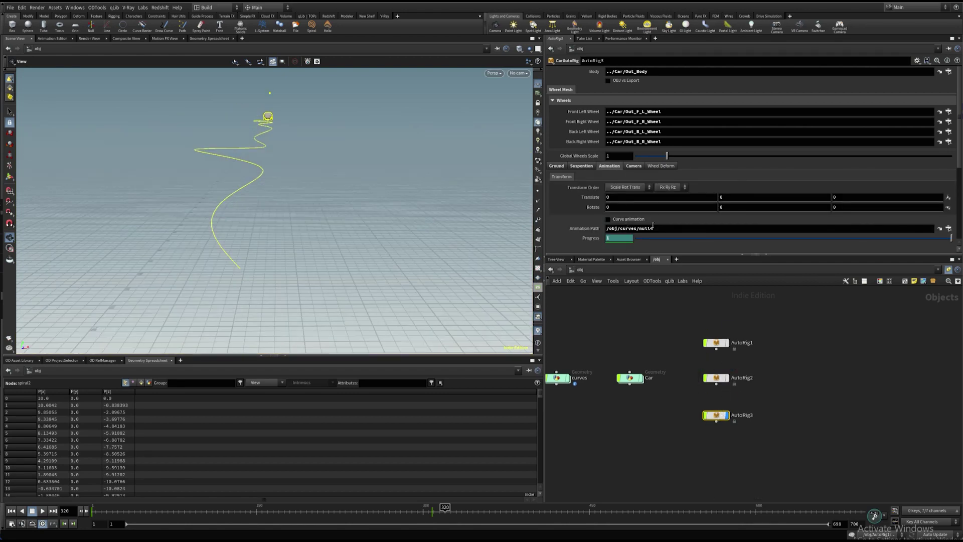
drag(654, 228, 602, 229)
key(BackSpace)
right_click(608, 237)
click(644, 327)
key(Return)
middle_drag(276, 81, 288, 144)
right_drag(288, 144, 372, 144)
drag(371, 144, 447, 221)
- Open the curves network and display the edit2 node to examine the spiral path
middle_drag(665, 430, 695, 443)
double_click(586, 390)
scroll(797, 362, up, 6)
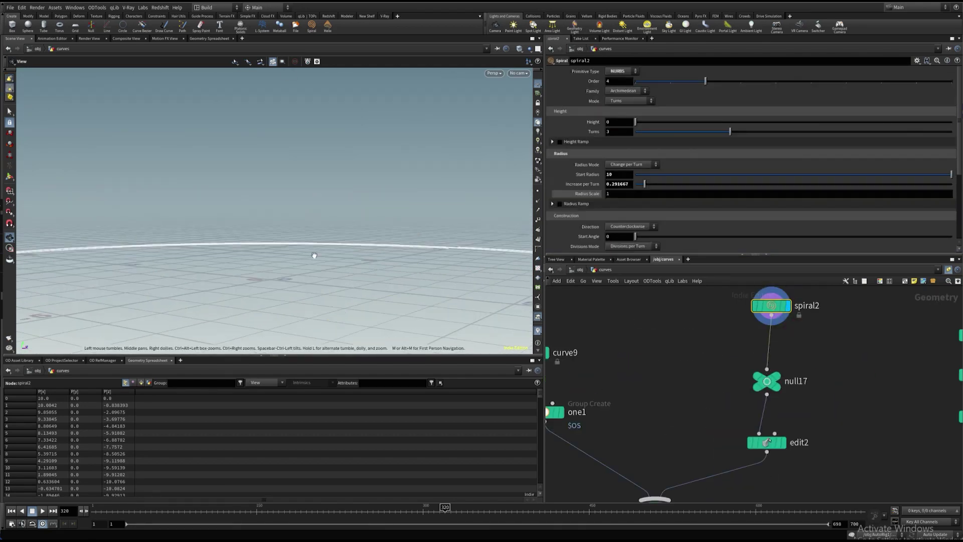
scroll(314, 262, down, 2)
drag(314, 262, 267, 249)
click(767, 442)
key(h)
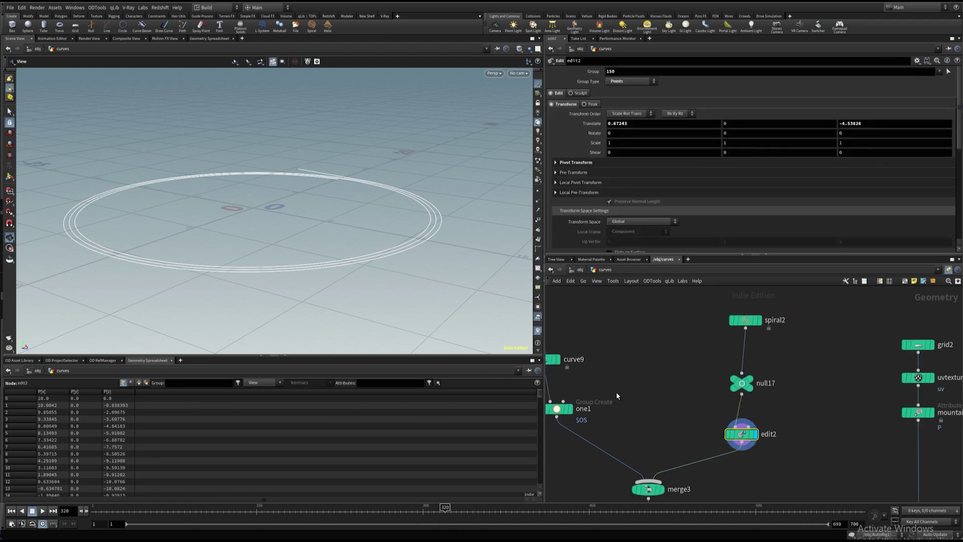
- Step the display through merge3 and curve10 down to null13, copy the null13 node and return to the object level
click(712, 438)
middle_drag(744, 493, 718, 387)
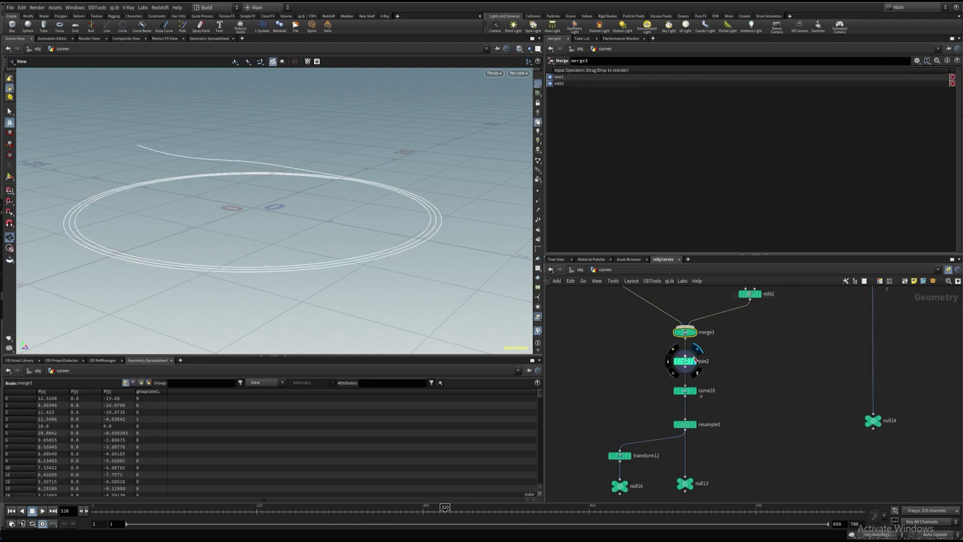
click(694, 390)
click(685, 483)
key(u)
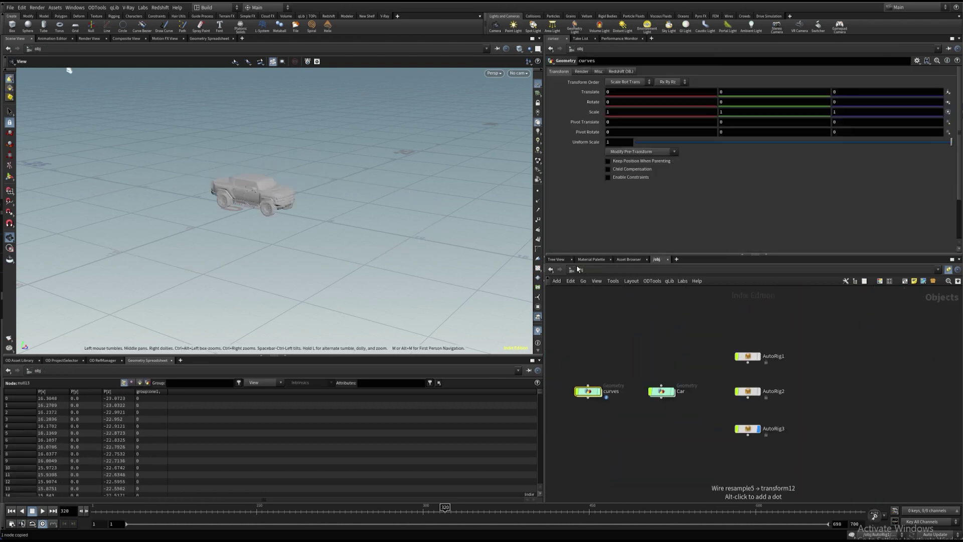
- Set AutoRig3's Animation Path to /obj/curves/null13, key Progress from 0 at the start to 1 at frame 634, and enable Curve animation
click(738, 443)
click(619, 228)
click(624, 362)
click(97, 511)
alt+click(592, 239)
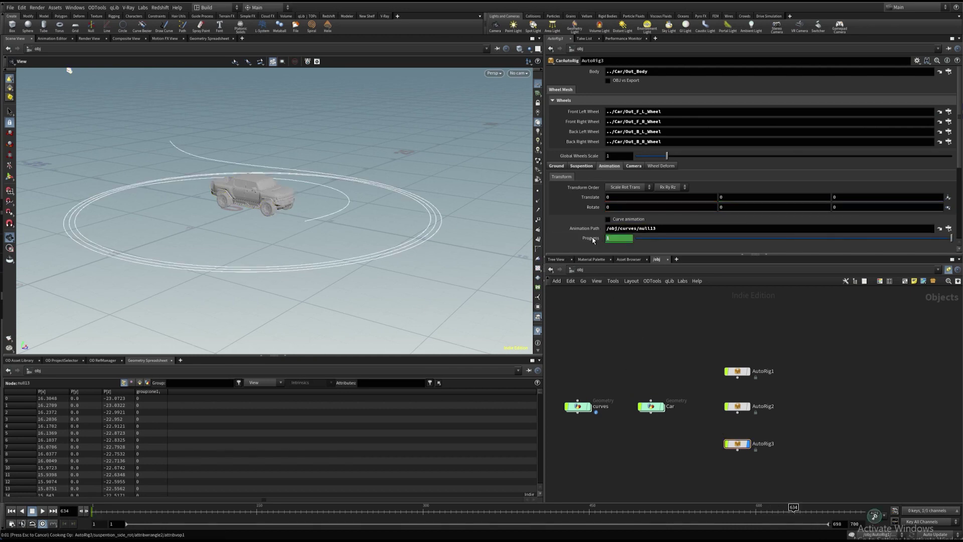
click(619, 222)
click(11, 511)
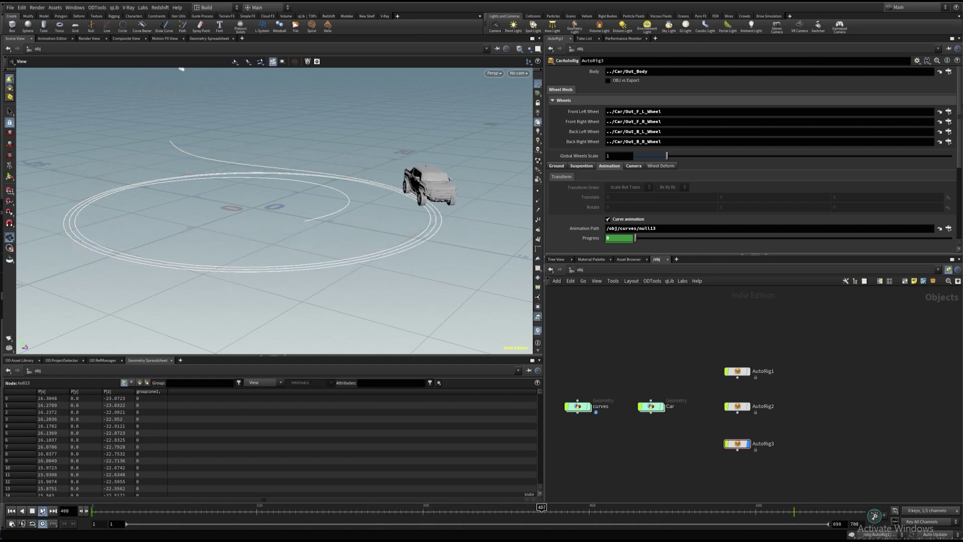
click(42, 512)
- Set AutoRig3's Drift Angle to -1 and Drift Multiply to 6 with the truck at frame 179
click(737, 444)
scroll(579, 168, down, 5)
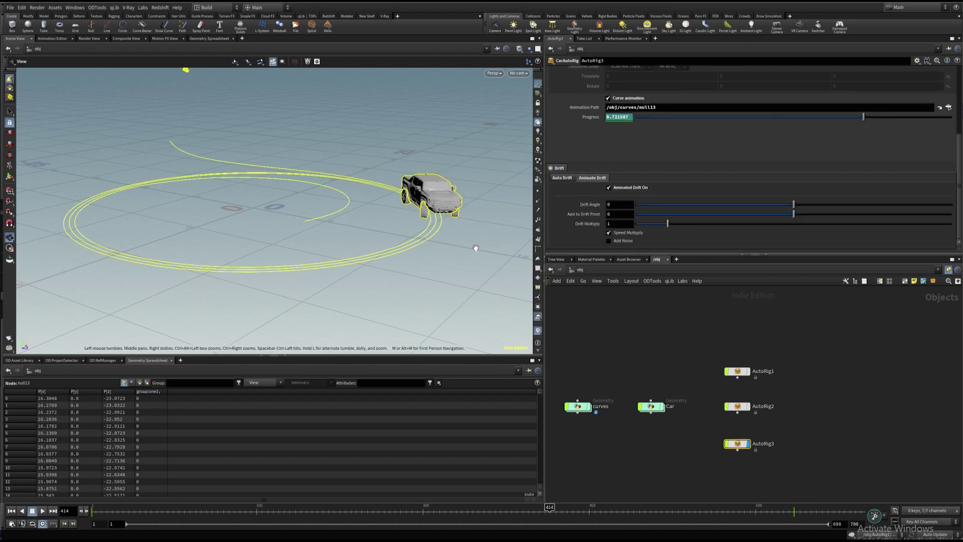
drag(279, 510, 288, 510)
drag(670, 211, 632, 204)
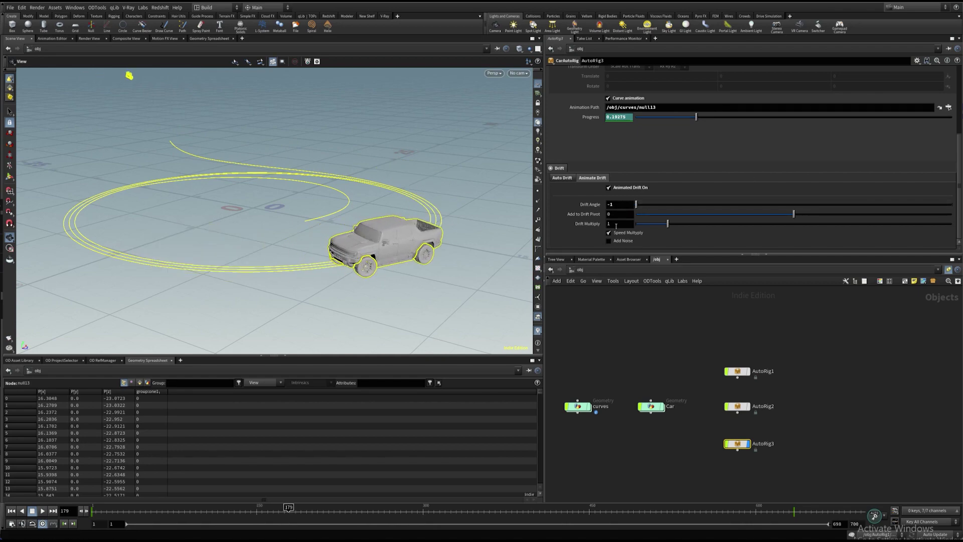
text(6)
click(627, 327)
drag(415, 279, 351, 238)
right_click(309, 246)
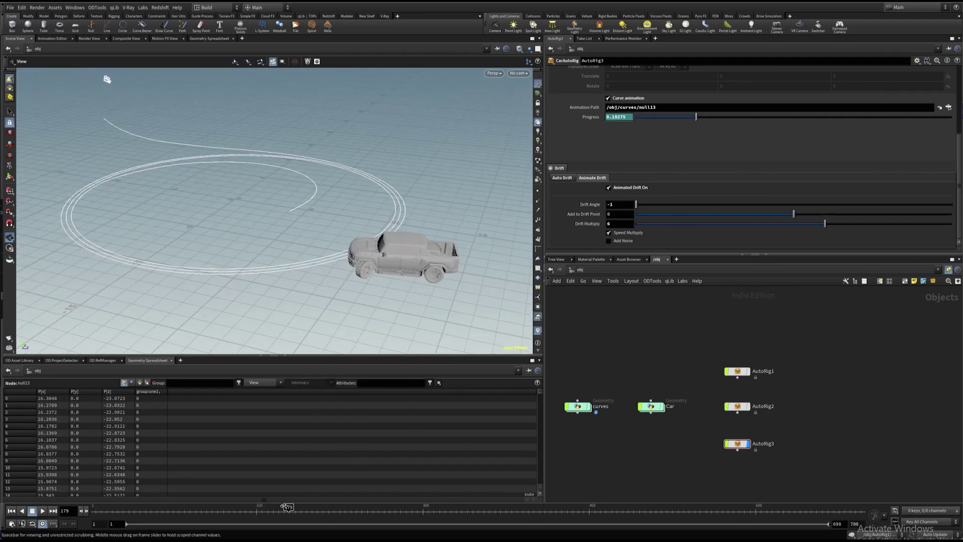
- Turn off Speed Multiply and key Drift Angle at -1 on frame 181 and at 0 on frame 94
drag(289, 508, 196, 501)
drag(73, 479, 291, 464)
alt+click(594, 206)
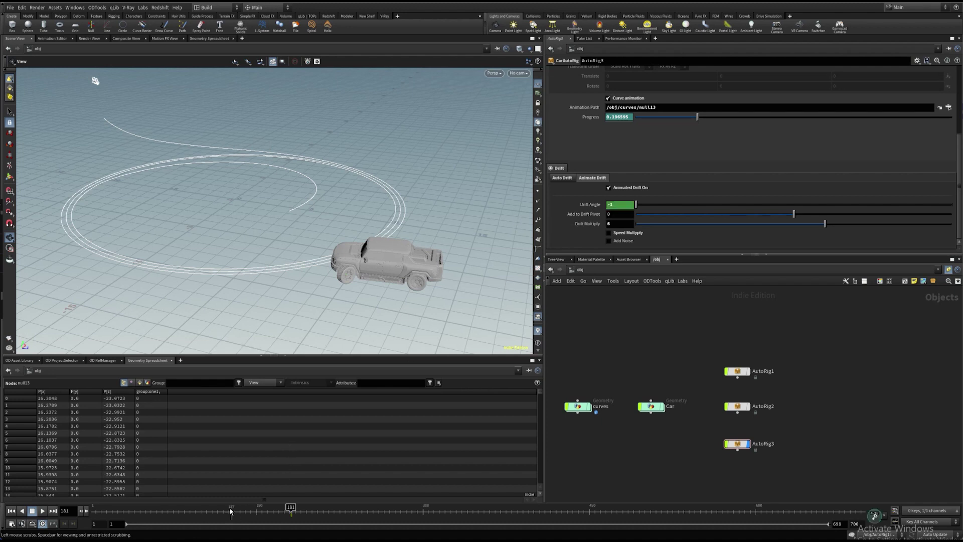
click(600, 205)
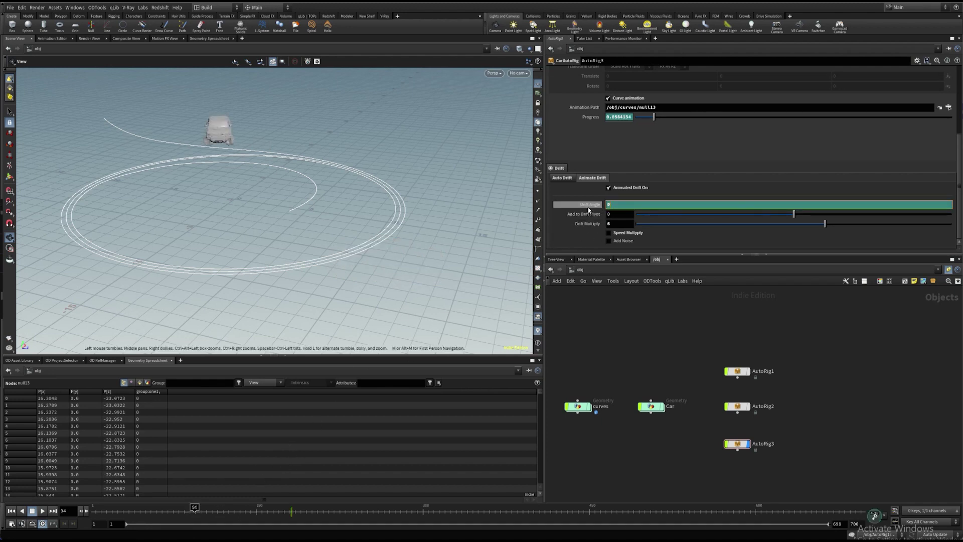
drag(199, 507, 288, 509)
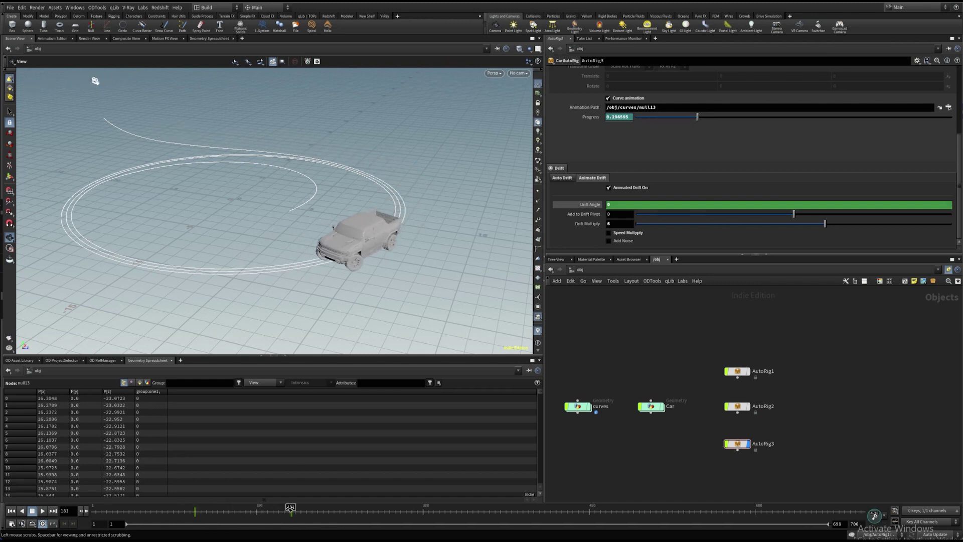
key(Left)
key(Right)
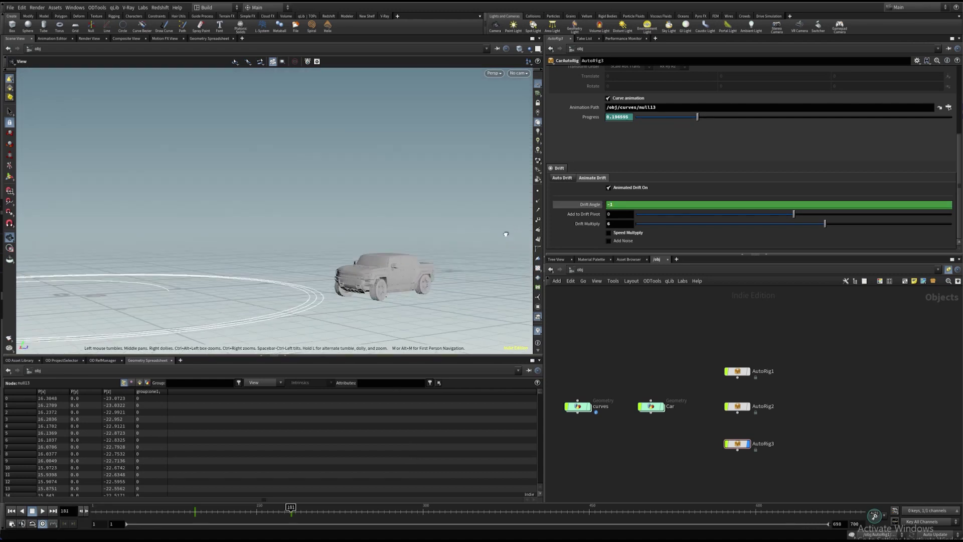
- Change the Drift Angle animation curve to bezier() interpolation and scrub to frame 201
drag(297, 511, 284, 484)
shift+click(591, 205)
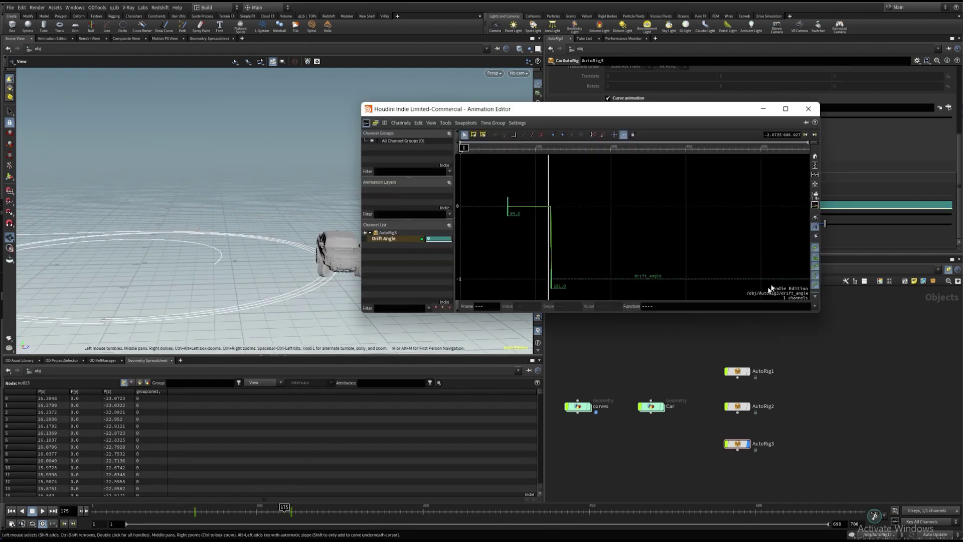
click(815, 306)
click(654, 431)
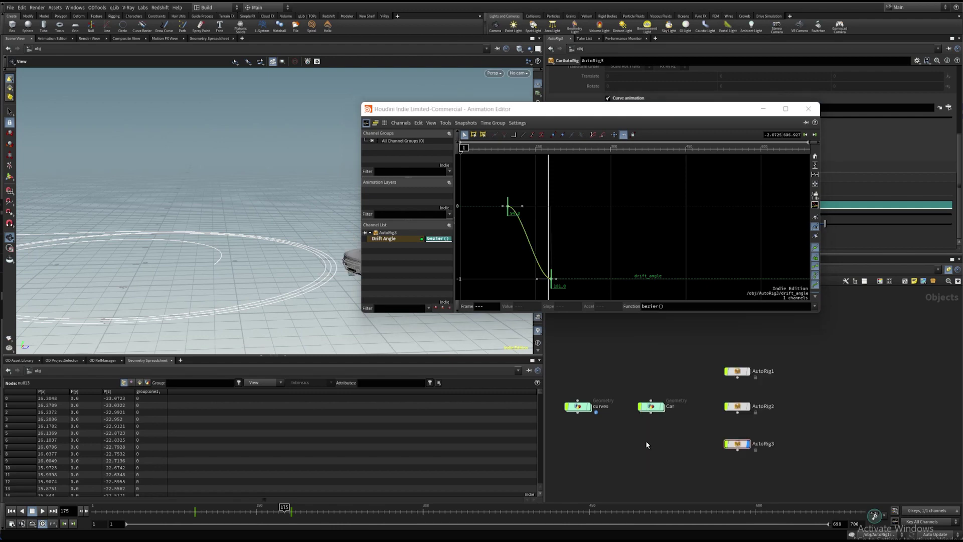
click(808, 109)
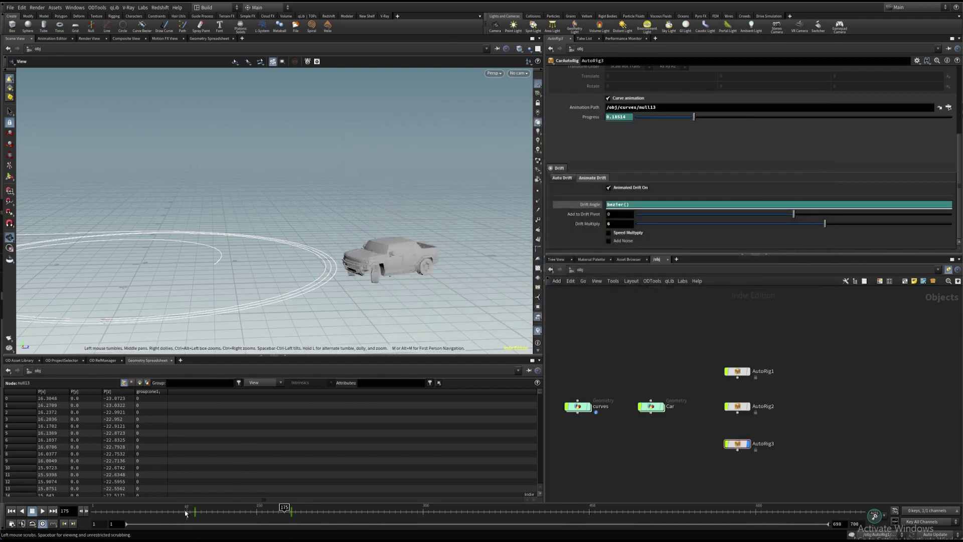
drag(181, 513, 313, 491)
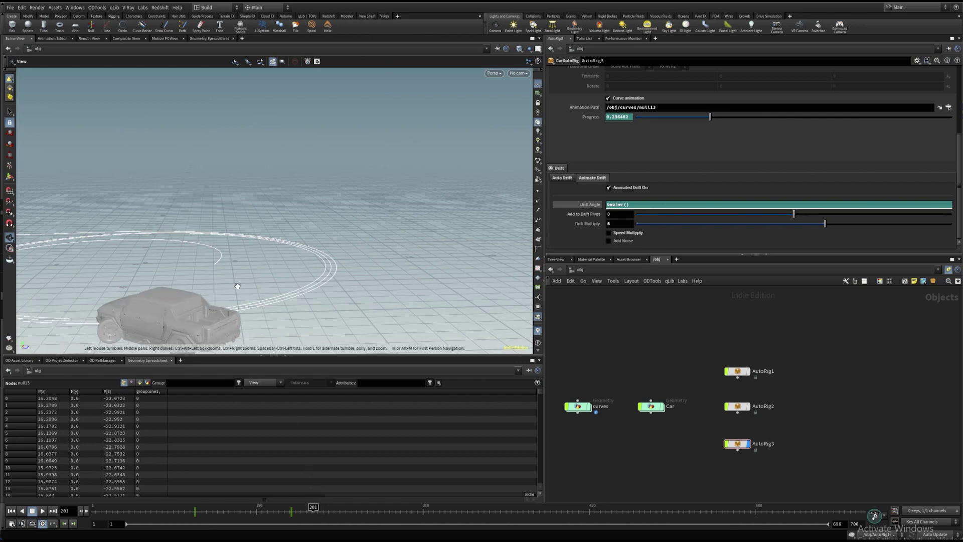
- Key Drift Angle at -1 on about frame 465 and at 0 on frame 532
middle_drag(232, 326, 301, 261)
drag(301, 261, 213, 234)
drag(123, 140, 406, 221)
drag(314, 507, 392, 506)
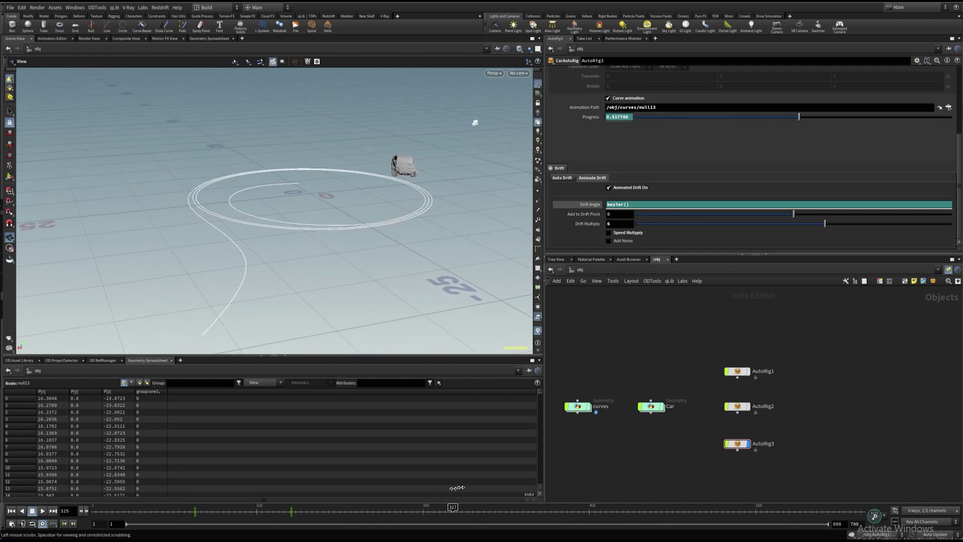
drag(469, 485, 544, 465)
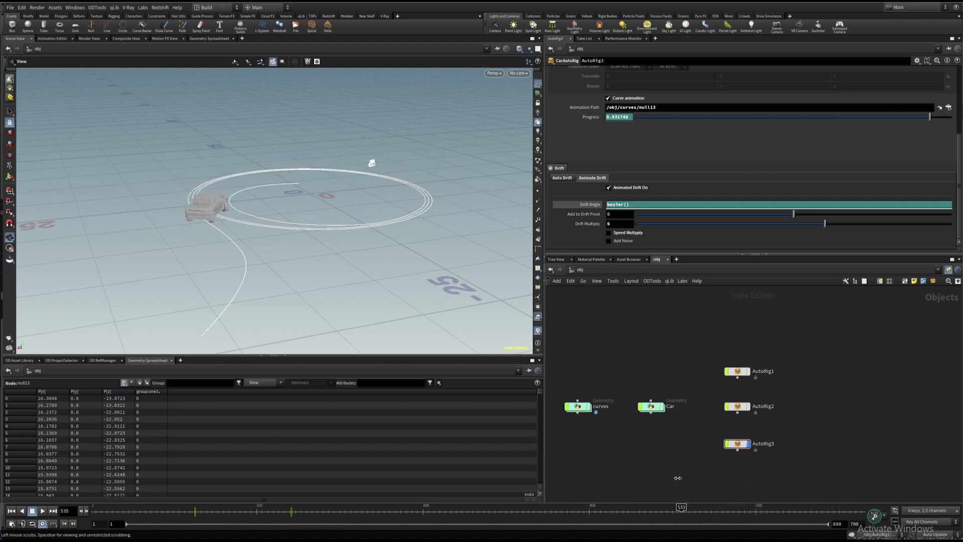
drag(678, 478, 615, 482)
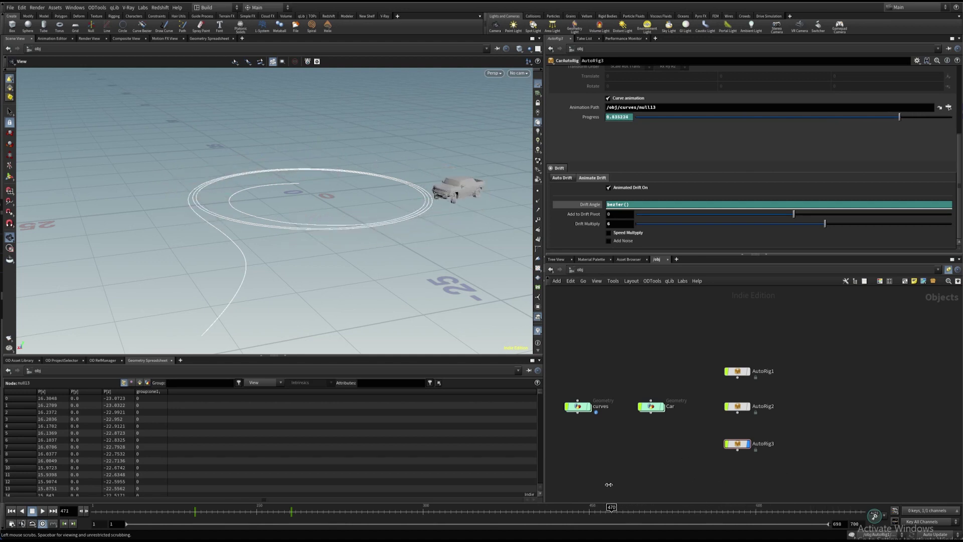
click(587, 207)
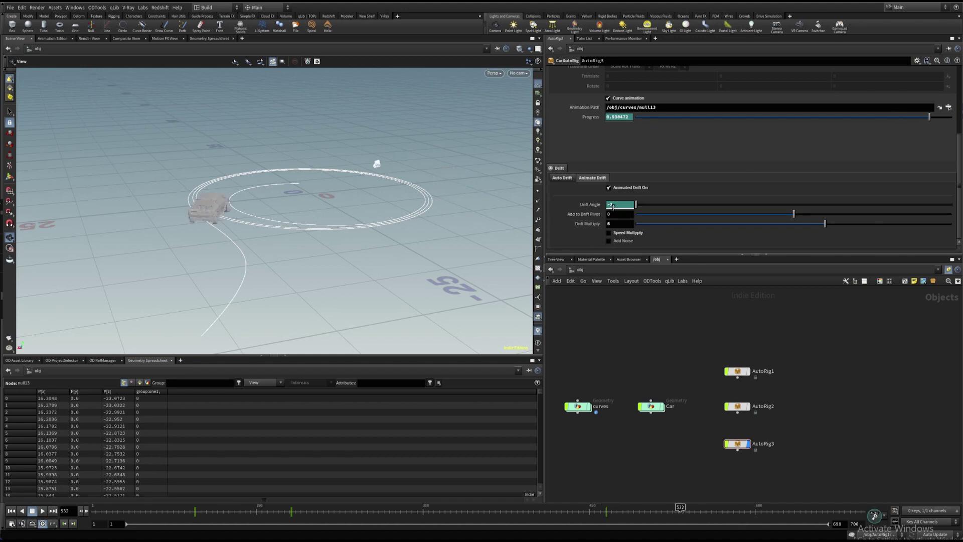
drag(603, 509, 720, 507)
drag(785, 514, 683, 515)
- Set the suspension Acceleration and Slope of AutoRig3 to 0
drag(296, 513, 372, 490)
drag(381, 281, 419, 213)
right_drag(420, 213, 272, 243)
drag(272, 243, 289, 241)
scroll(621, 198, up, 5)
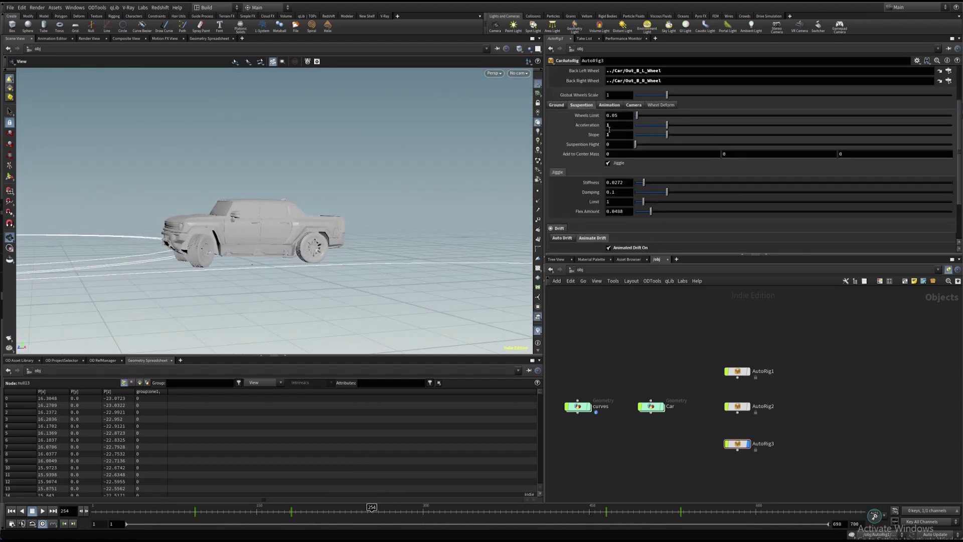
key(Return)
drag(351, 221, 266, 311)
- Scrub to frame 533 and examine AutoRig3's Progress animation curve
click(285, 508)
drag(285, 509, 681, 510)
click(613, 106)
shift+click(595, 177)
middle_drag(732, 117, 721, 149)
click(729, 428)
- Move the last two Drift Angle keys earlier, to about frames 421 and 488, and scrub to frame 589
scroll(602, 200, down, 5)
shift+click(589, 205)
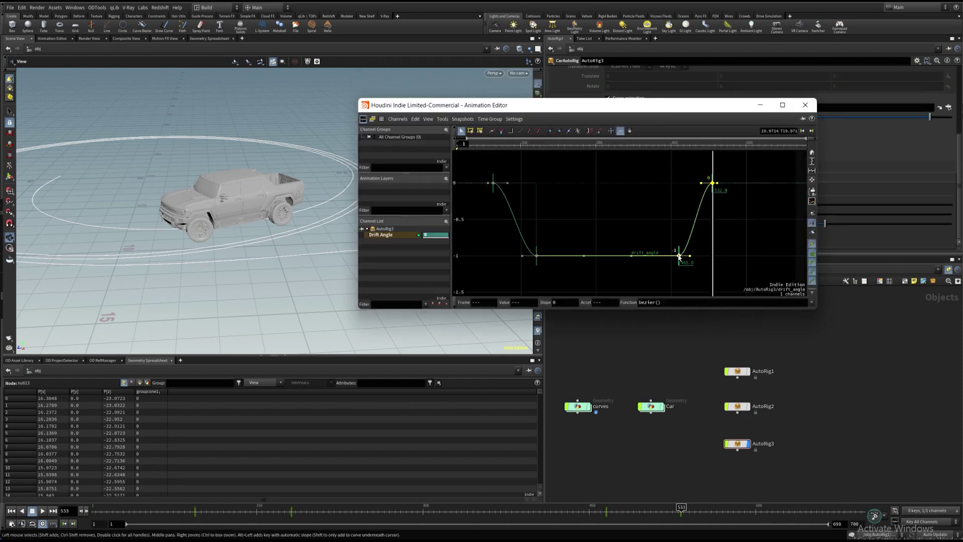
drag(673, 260, 656, 260)
click(805, 105)
drag(682, 508, 744, 507)
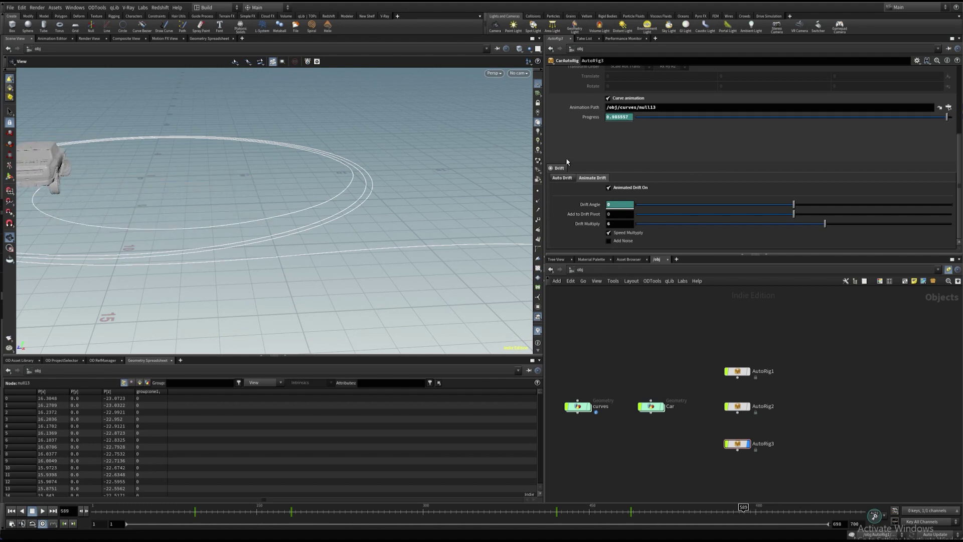
- Key the suspension Acceleration and Slope at 0 on frame 589 and at 5 on frame 624
scroll(565, 157, up, 4)
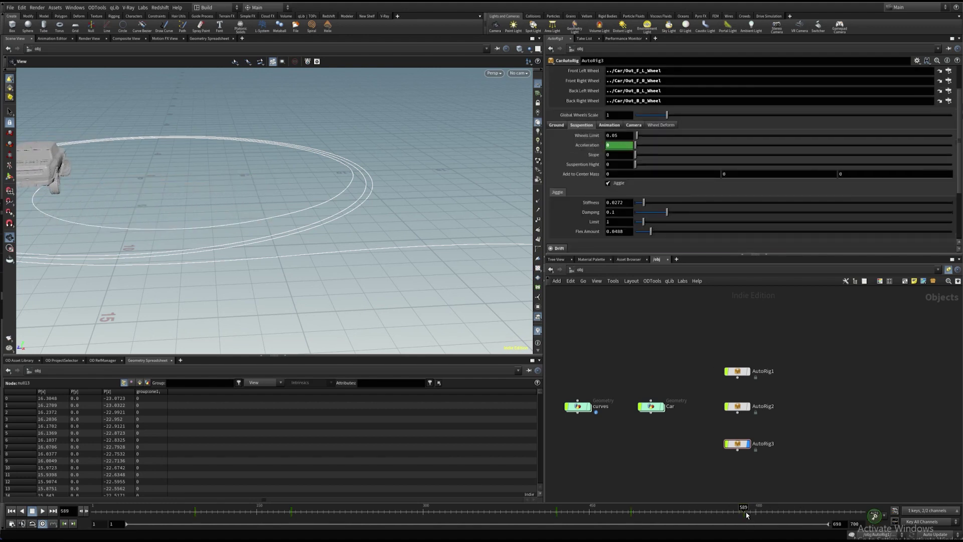
drag(746, 511, 777, 505)
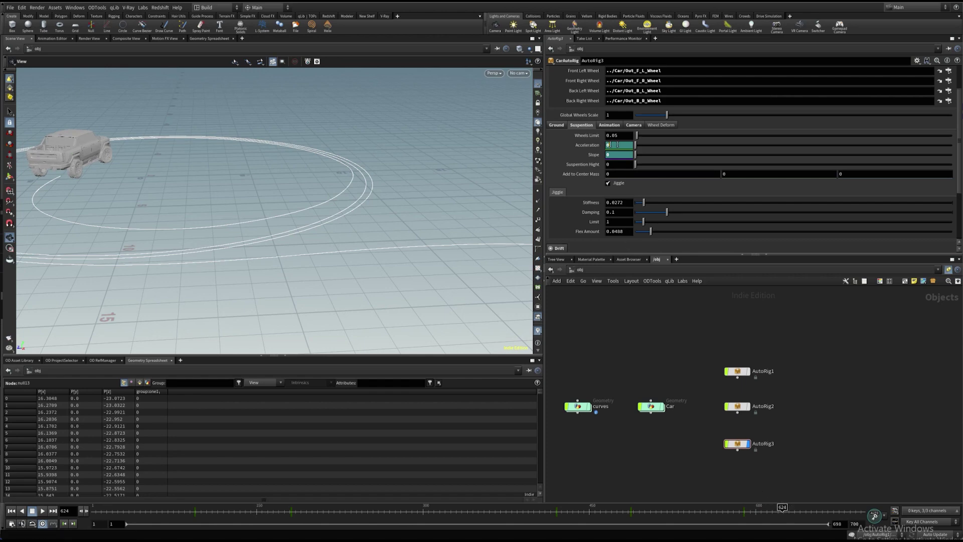
drag(613, 155, 593, 155)
text(5)
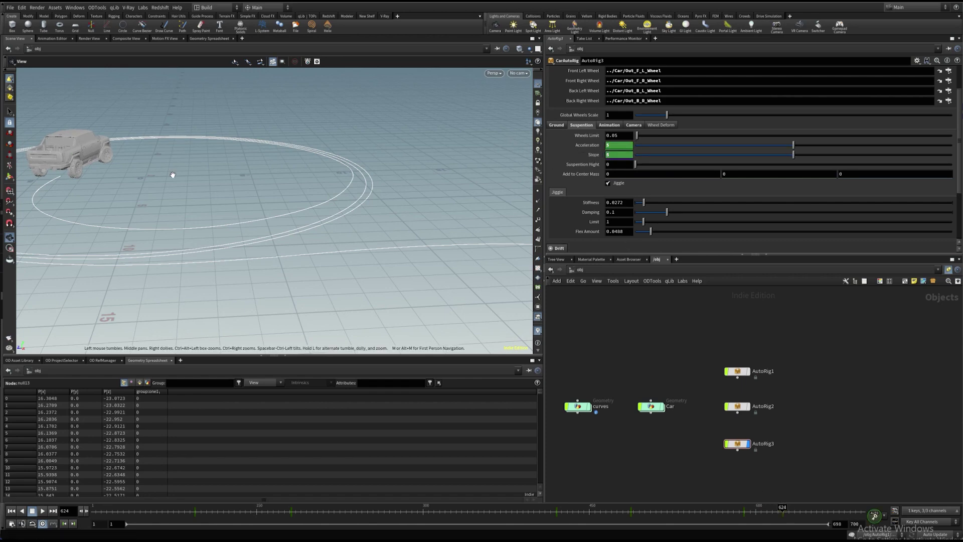
- Play the drive animation and switch the viewport to a camera to examine the truck's motion
drag(124, 145, 278, 175)
click(680, 512)
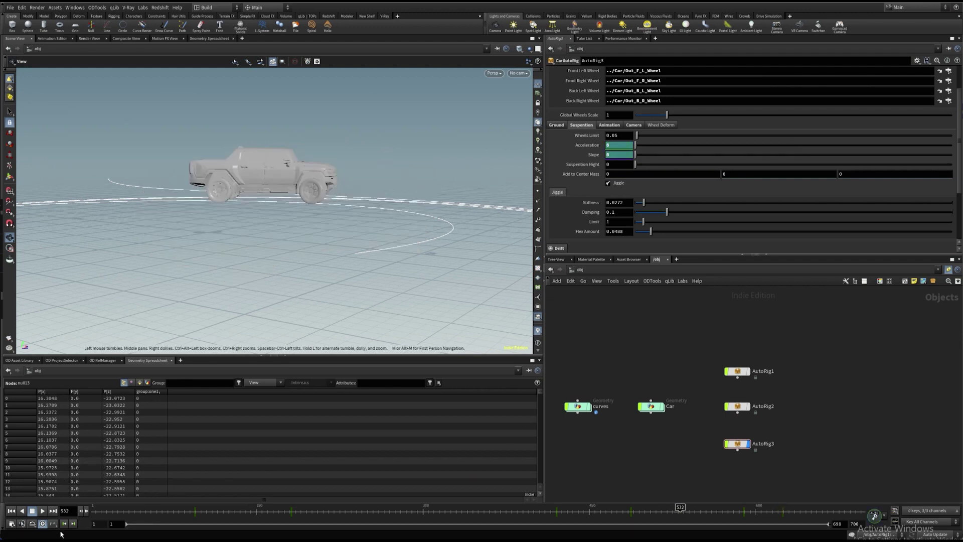
click(43, 511)
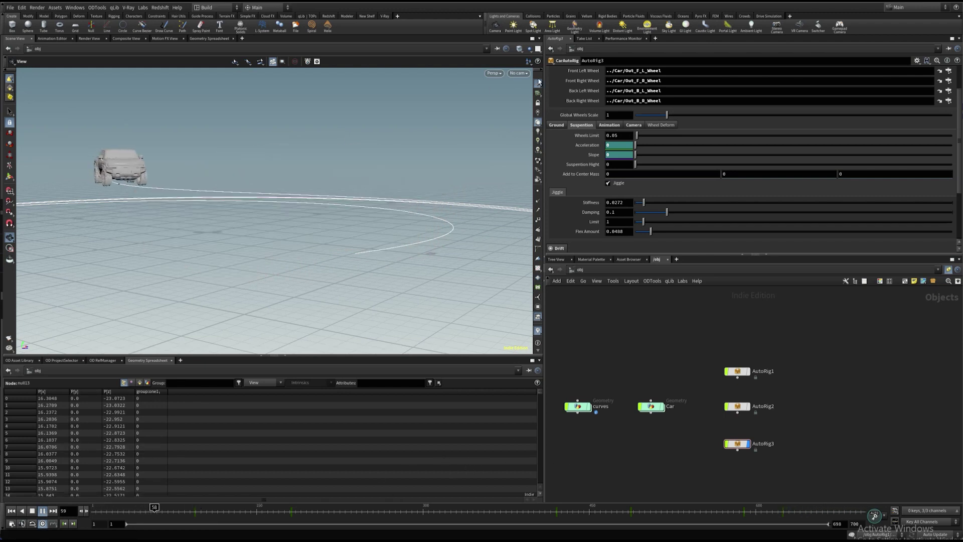
click(520, 73)
click(554, 126)
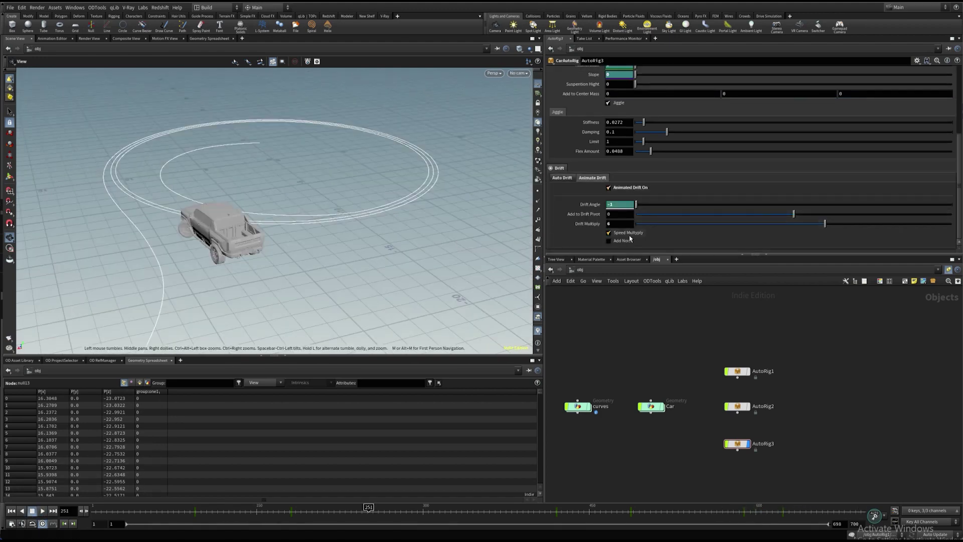
- Turn on Add Noise for the drift and set the noise Amplitude to 29.657*ch("drift_angle")
drag(393, 512, 285, 510)
scroll(608, 208, down, 3)
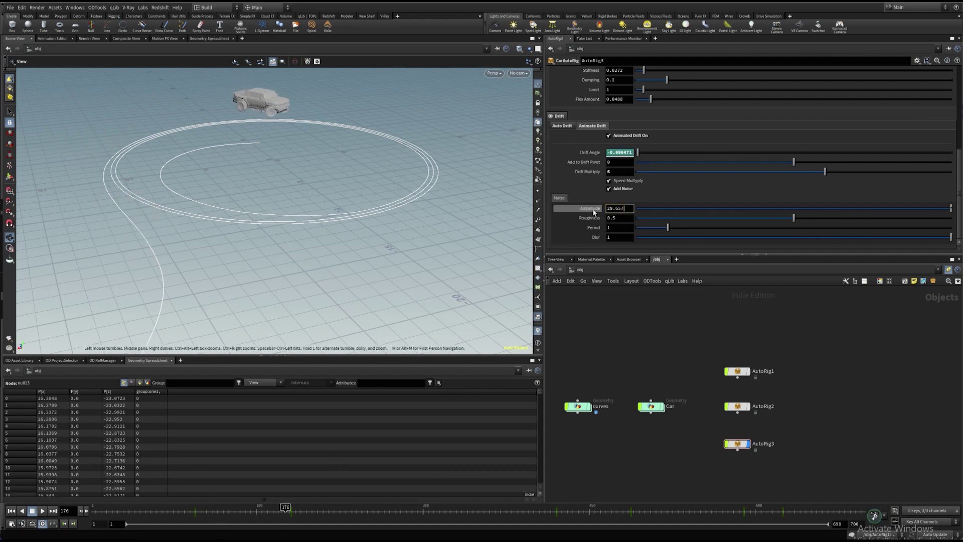
right_click(589, 149)
click(647, 245)
right_click(589, 152)
click(618, 217)
right_click(618, 207)
click(652, 294)
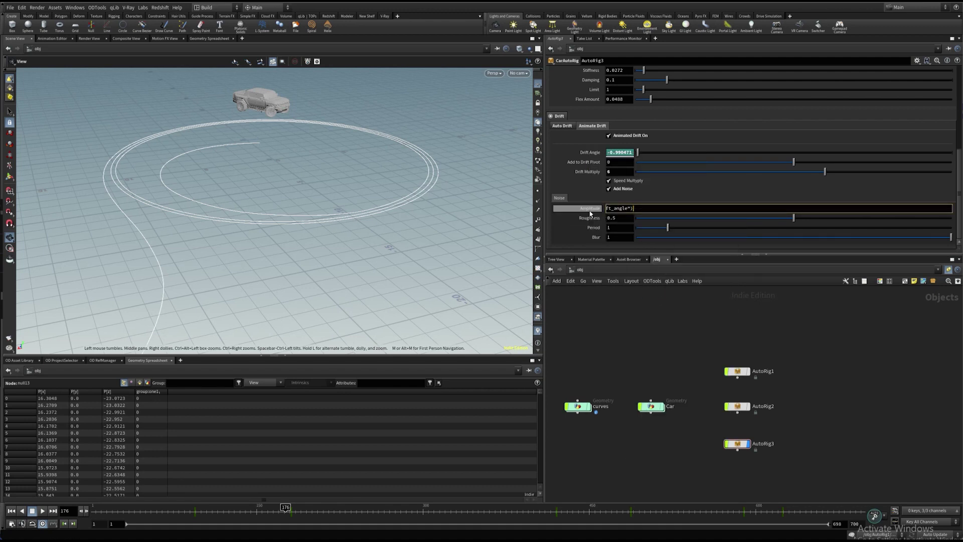
key(Return)
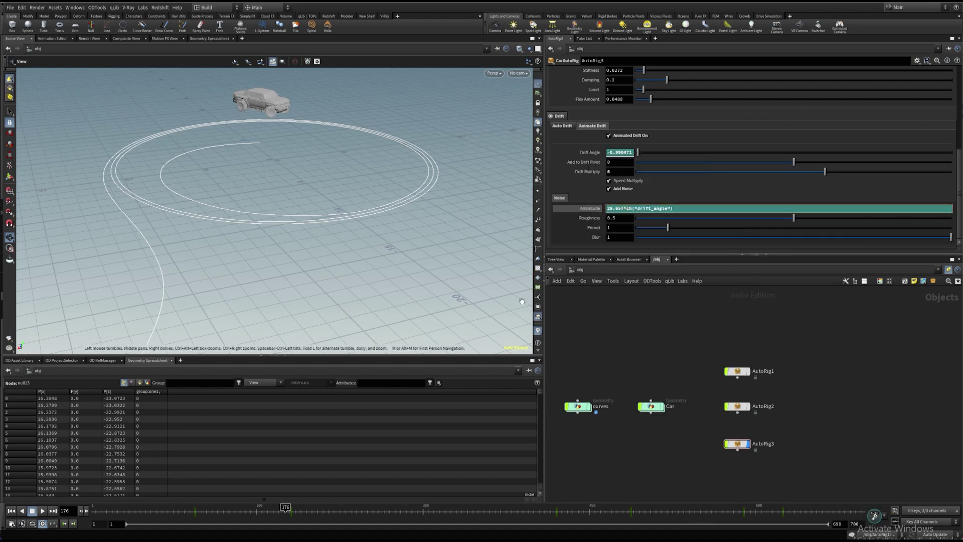
- Move the first two Drift Angle keys later, to about frames 141 and 228, and scrub to frame 171
drag(165, 508, 214, 507)
shift+click(598, 152)
click(524, 129)
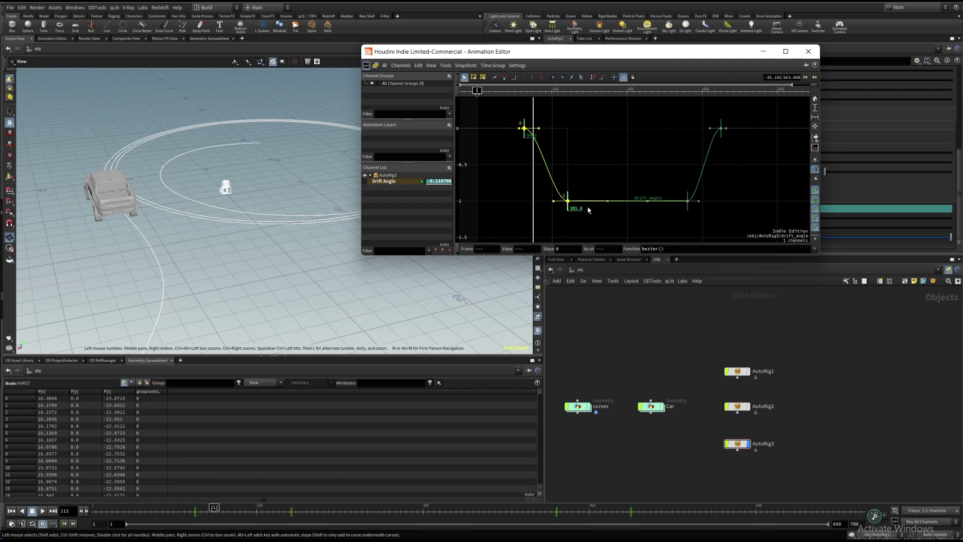
drag(593, 208, 592, 204)
drag(216, 509, 285, 510)
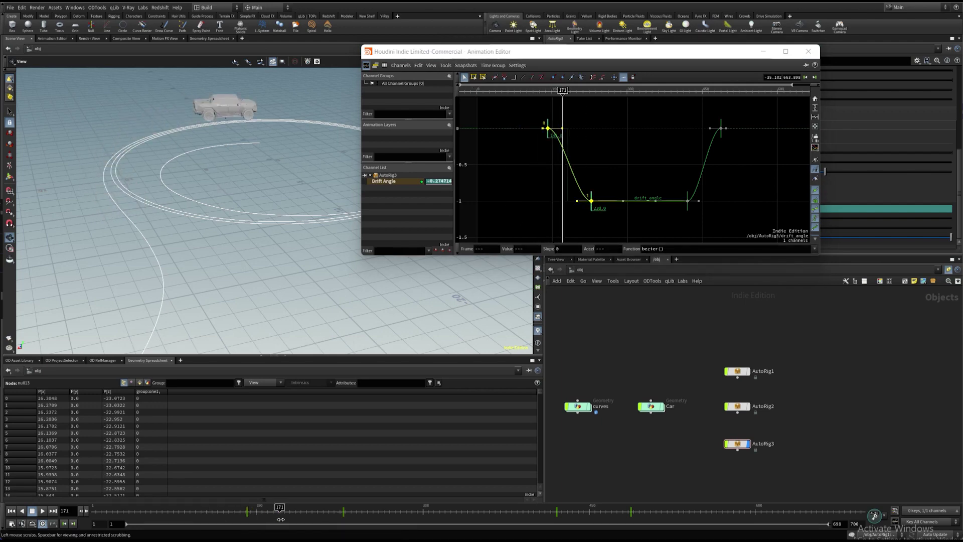
- Scrub through the circular drift to examine the truck's motion and close the Animation Editor
drag(575, 89, 642, 89)
drag(637, 53, 741, 1)
drag(296, 188, 266, 193)
drag(803, 1, 780, 84)
click(890, 76)
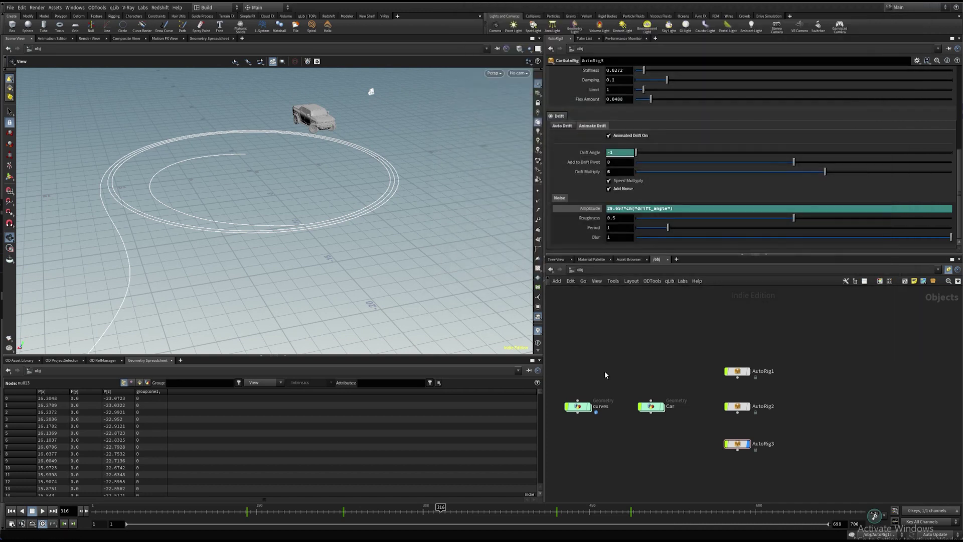
- Open the curves geometry network and select the null16 output below transform12
middle_drag(633, 348, 630, 342)
middle_drag(694, 397, 675, 337)
alt+drag(717, 381, 723, 404)
middle_drag(592, 361, 681, 372)
scroll(645, 353, up, 1)
double_click(645, 353)
click(625, 431)
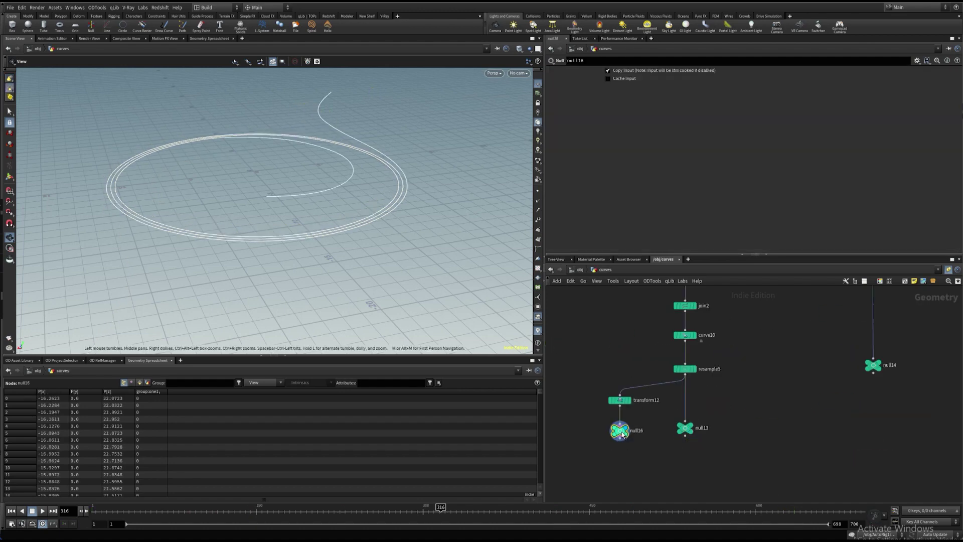
key(super)
key(super)
- Duplicate AutoRig3 at object level, set the copy's Animation Path to /obj/curves/null16, and scrub to frame 390
click(581, 270)
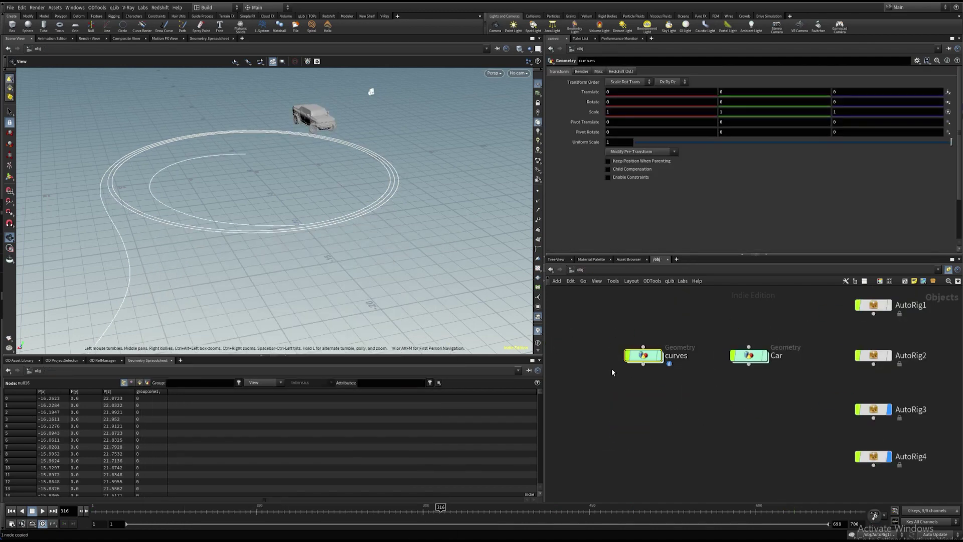
scroll(640, 167, down, 5)
scroll(576, 189, up, 5)
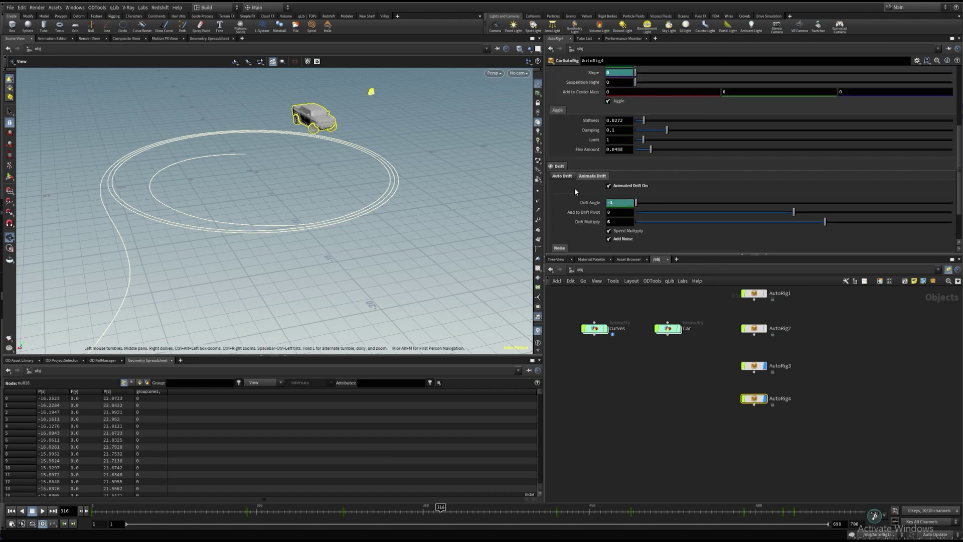
click(610, 133)
drag(665, 196, 532, 193)
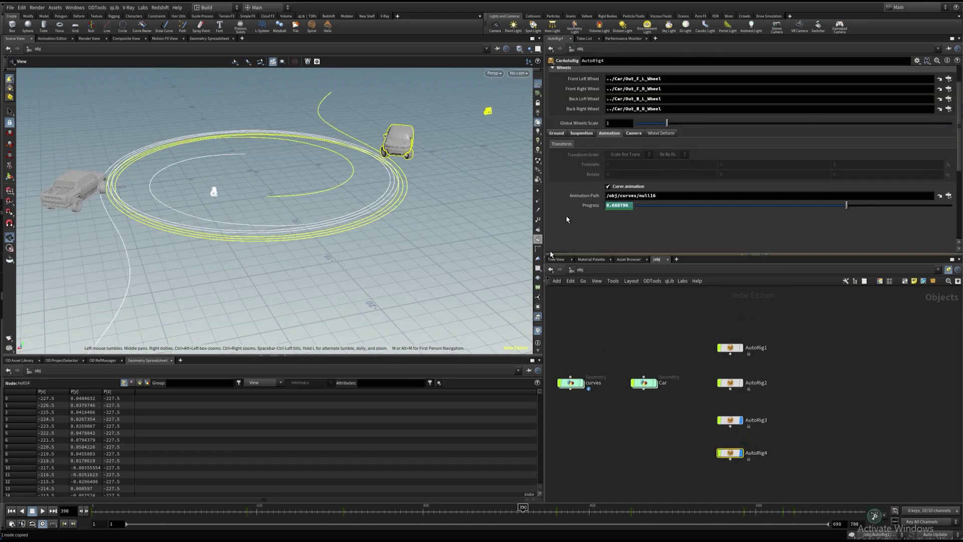
- Display the custom ground /obj/curves/null14 in the rigs' Ground settings and play both trucks' drift from the first frame
click(556, 133)
click(729, 424)
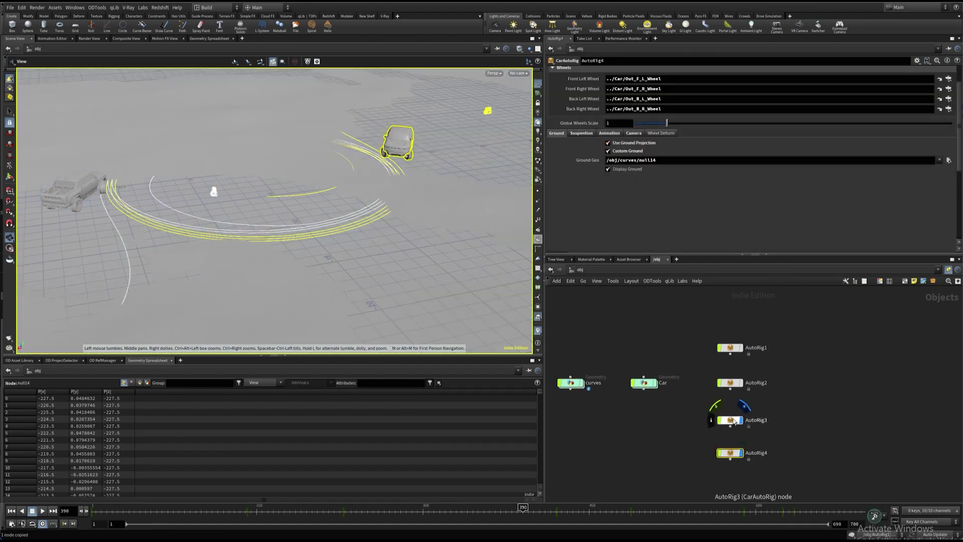
click(661, 428)
drag(215, 195, 259, 206)
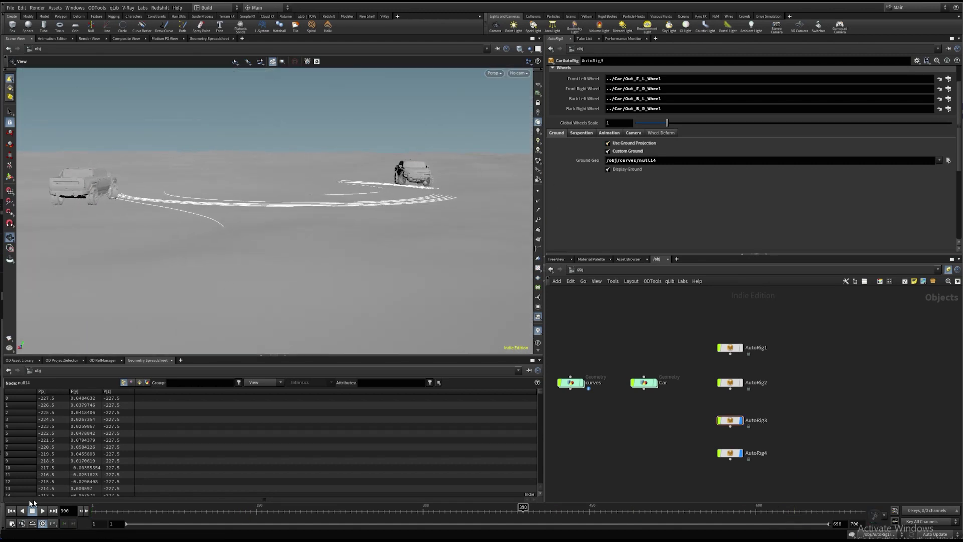
click(12, 511)
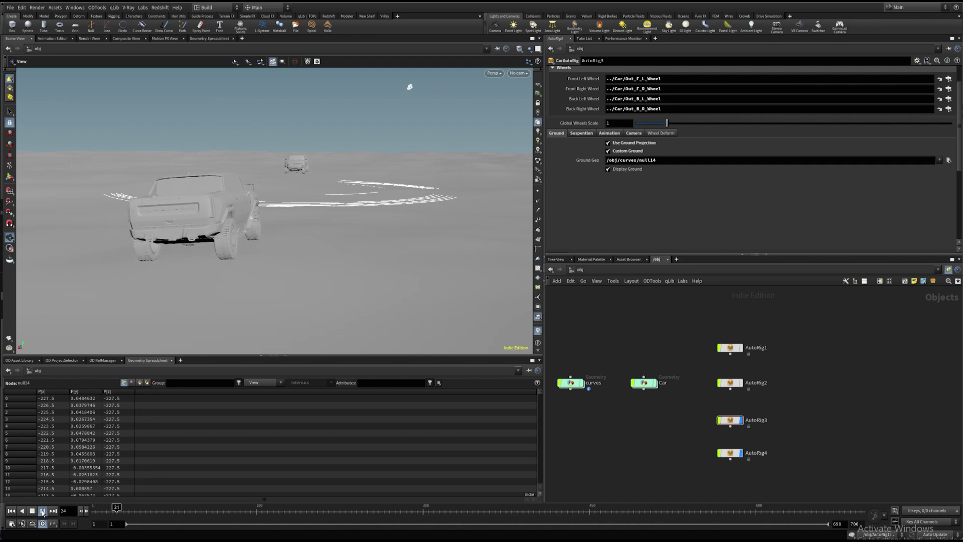